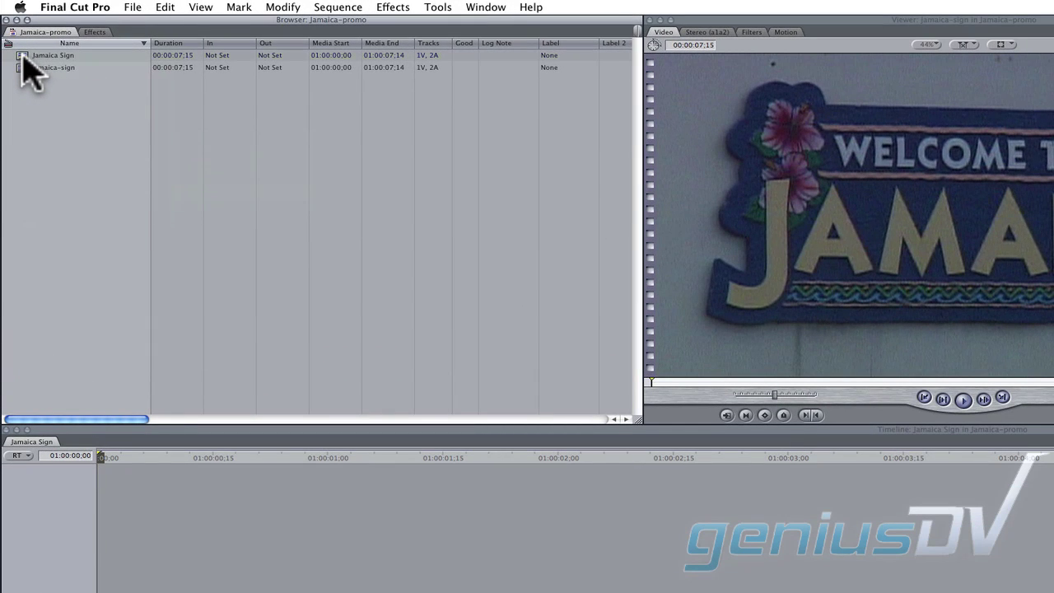
Step: Bring up the Jamaica Sign sequence's Send To options in Final Cut Pro's Browser
right_click(22, 58)
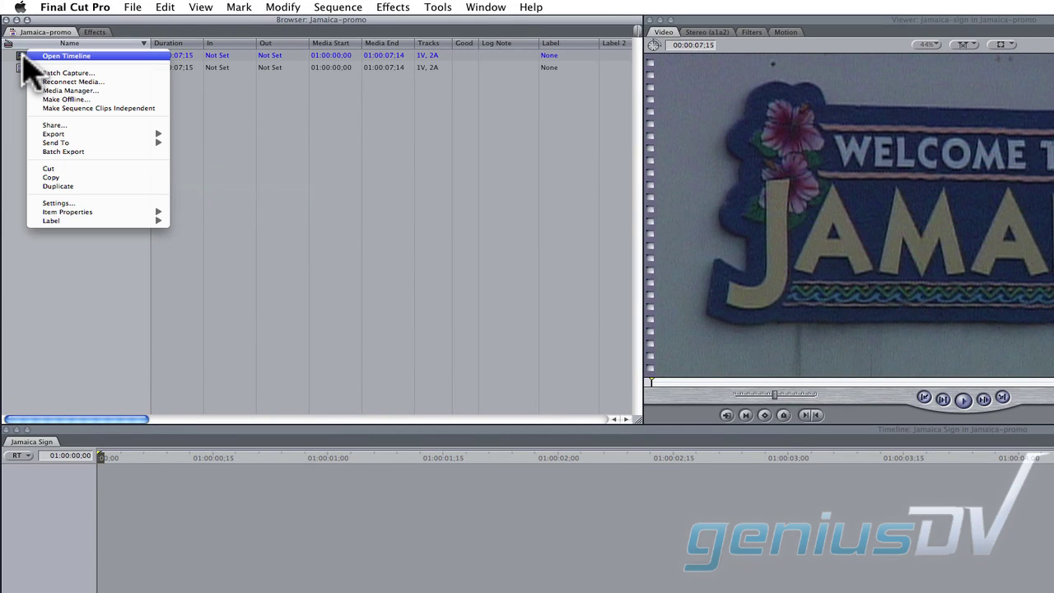
mouse_move(38, 144)
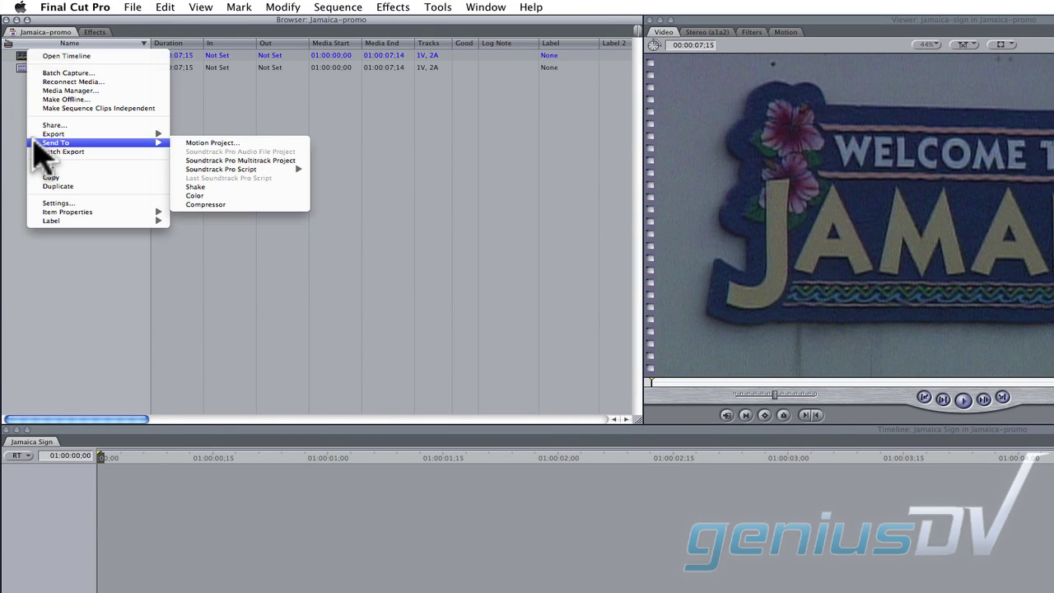
Step: Send the sequence to Color and import jamaica-sign.mov from the Pro Res 16-9 folder
click(227, 195)
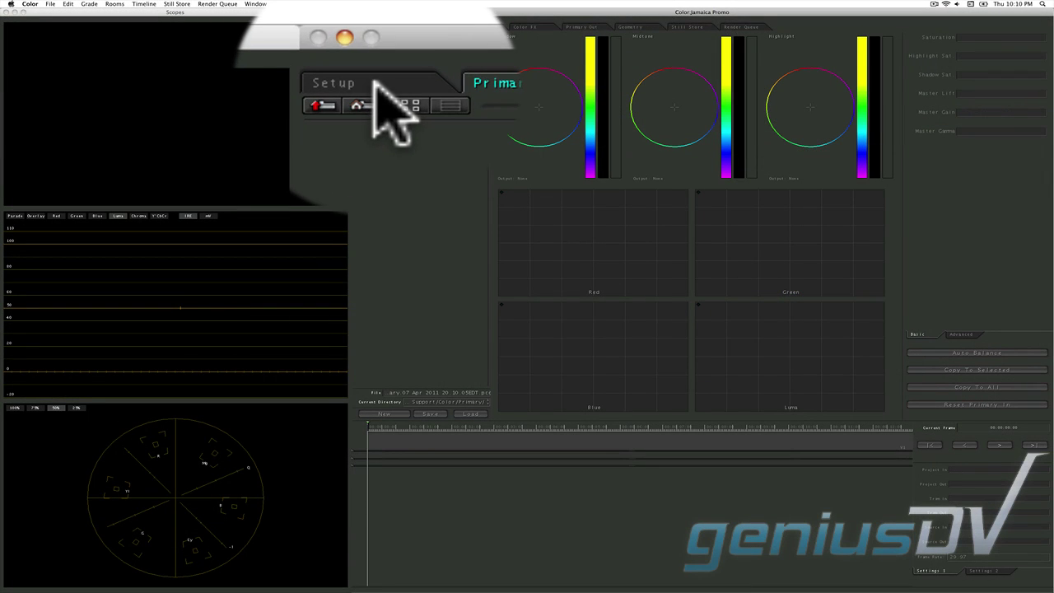
click(374, 82)
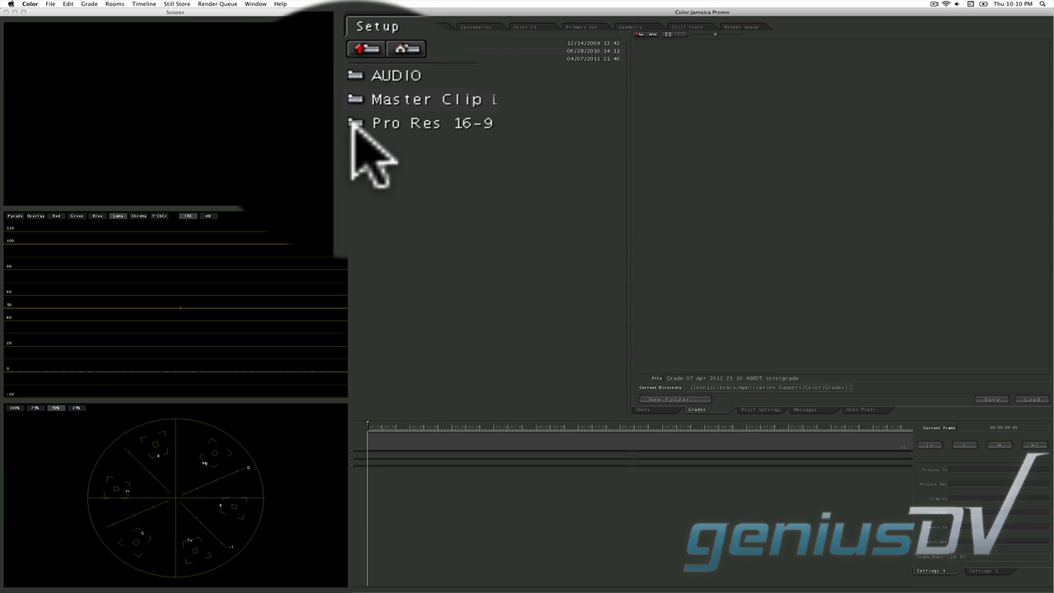
double_click(357, 59)
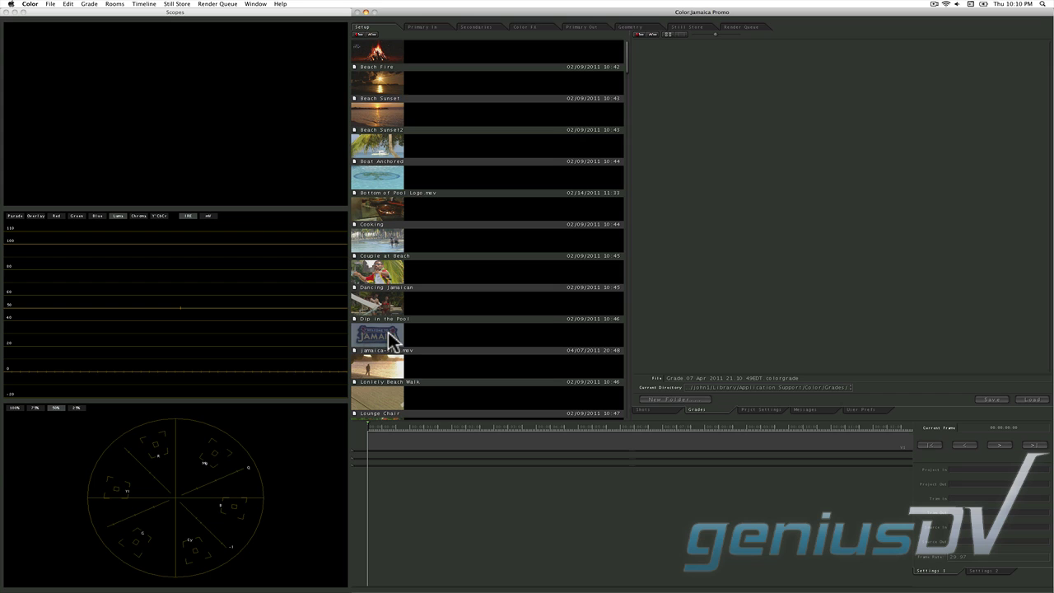
double_click(391, 339)
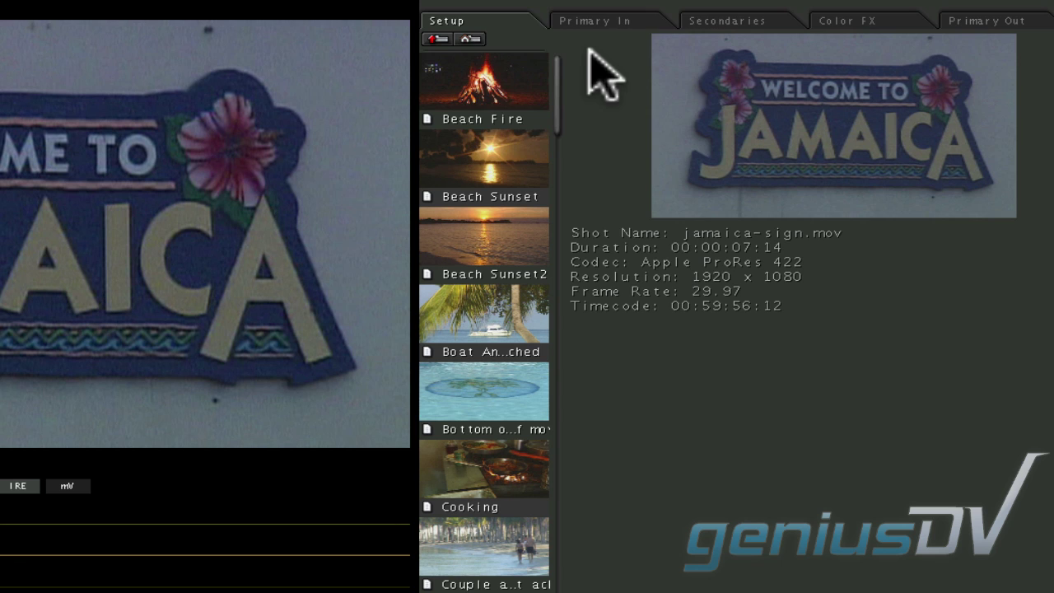
Step: Switch to the Primary In room and bring the Capitol dome scopes window forward
click(590, 21)
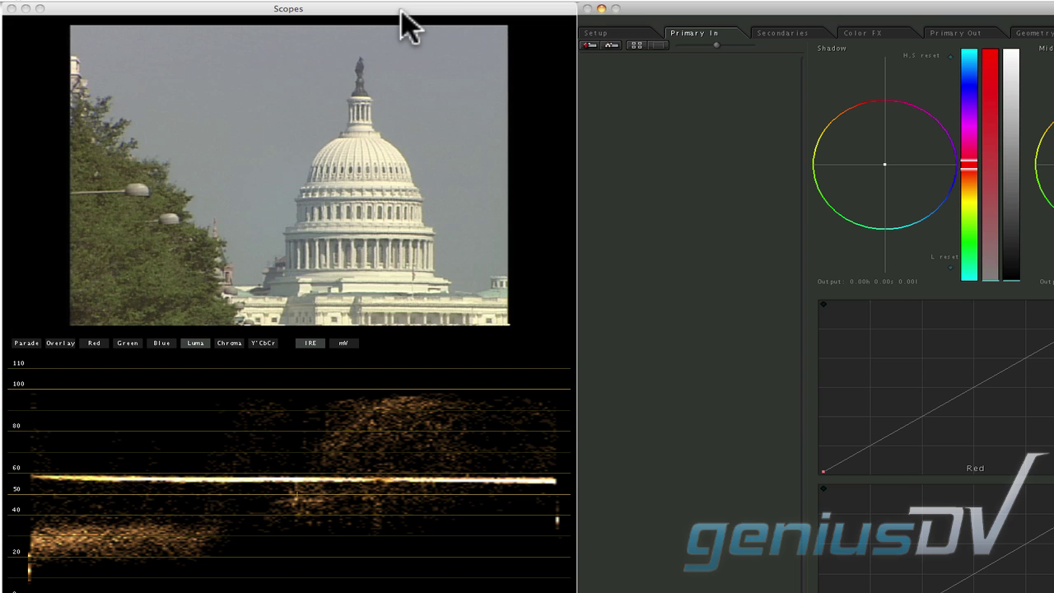
mouse_move(400, 10)
mouse_down()
mouse_move(365, 14)
mouse_move(401, 8)
mouse_up()
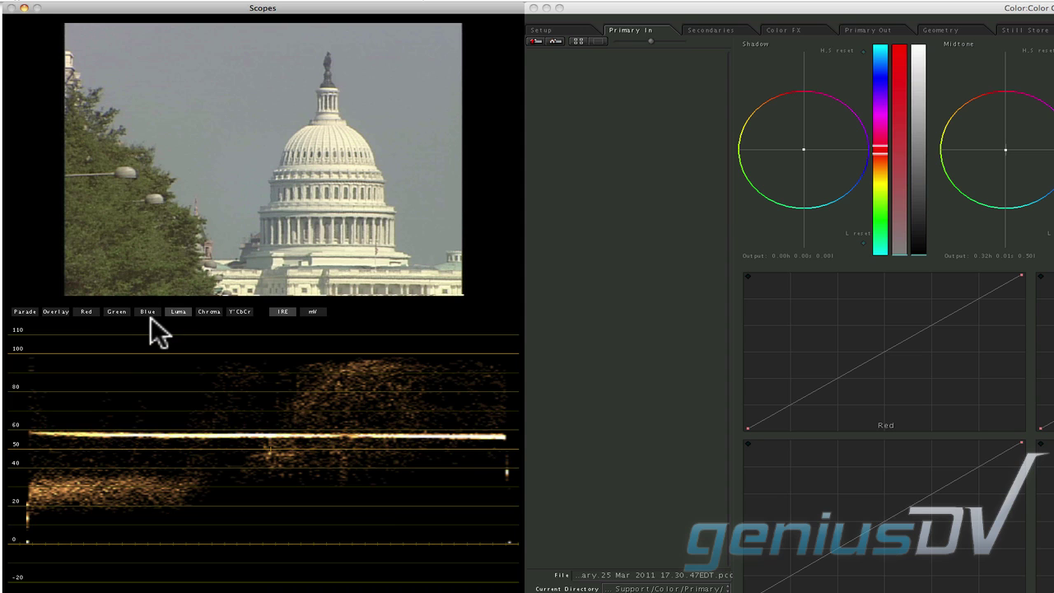
Step: Set the scopes to an RGB parade histogram and a rotated 3D colour-space view
click(25, 311)
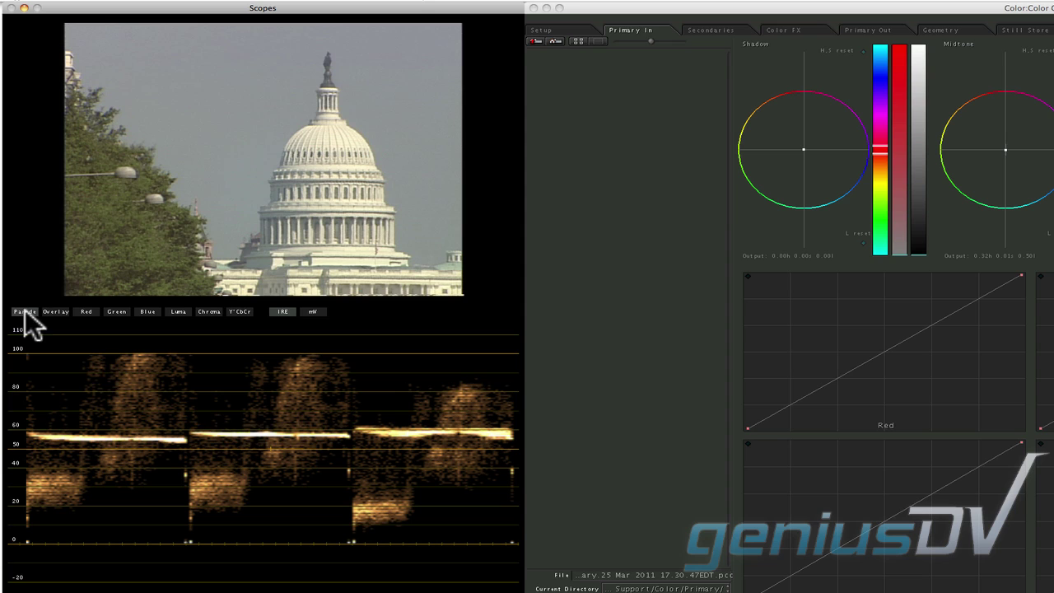
right_click(252, 406)
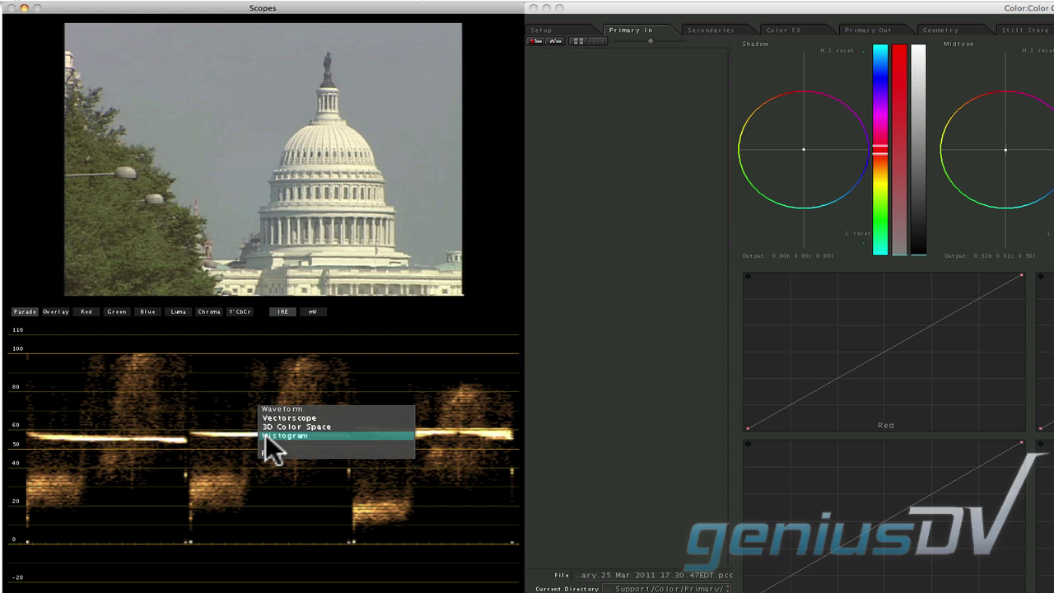
click(280, 435)
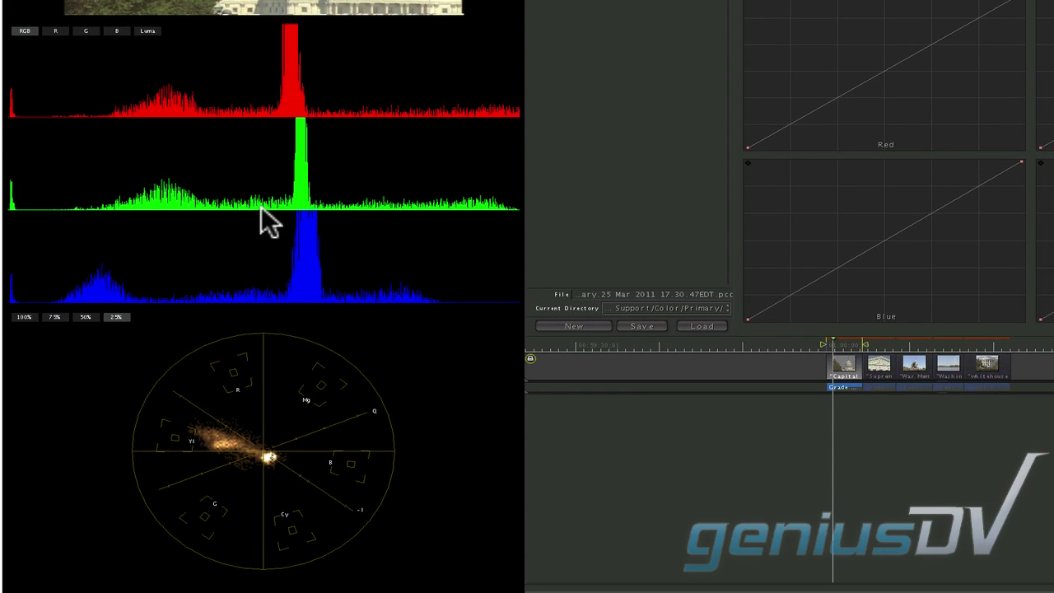
right_click(271, 410)
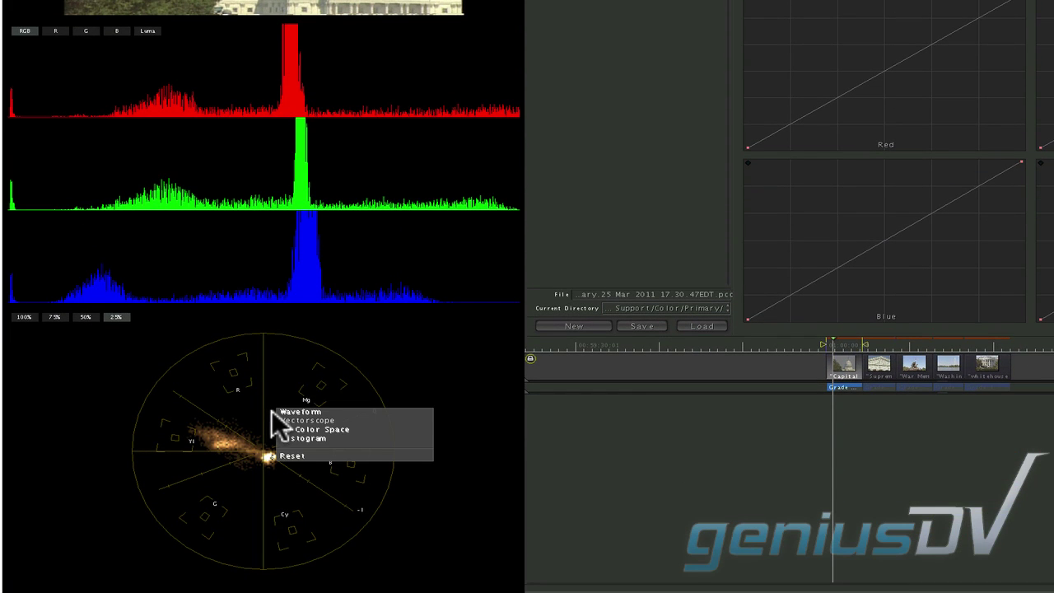
click(283, 428)
drag(290, 441, 433, 555)
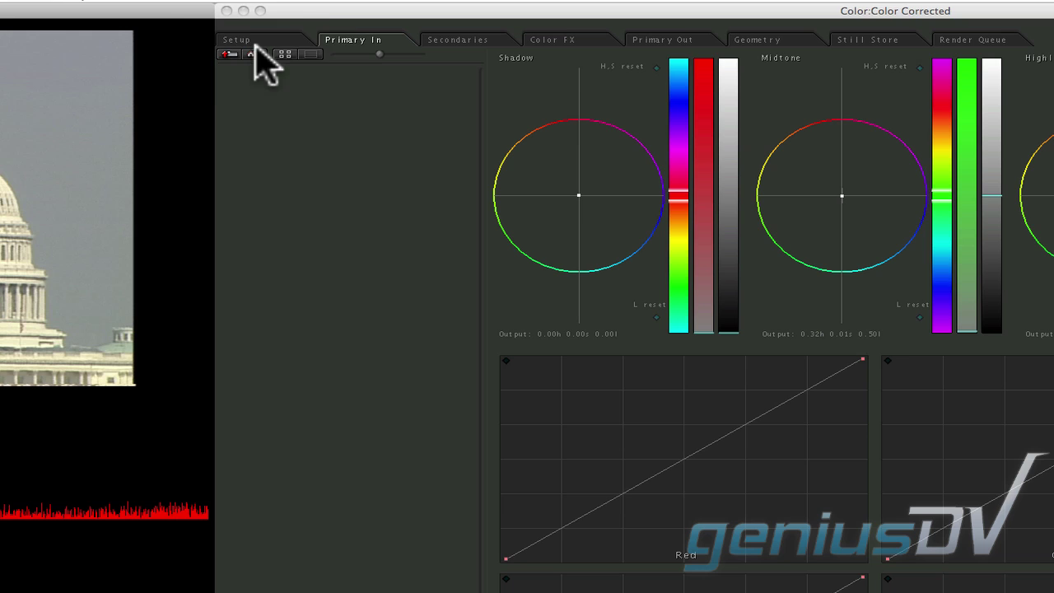
Step: Review Setup's Shots and User Prefs, then nudge the Capitol midtones toward blue (0.44h, 0.02s)
click(249, 83)
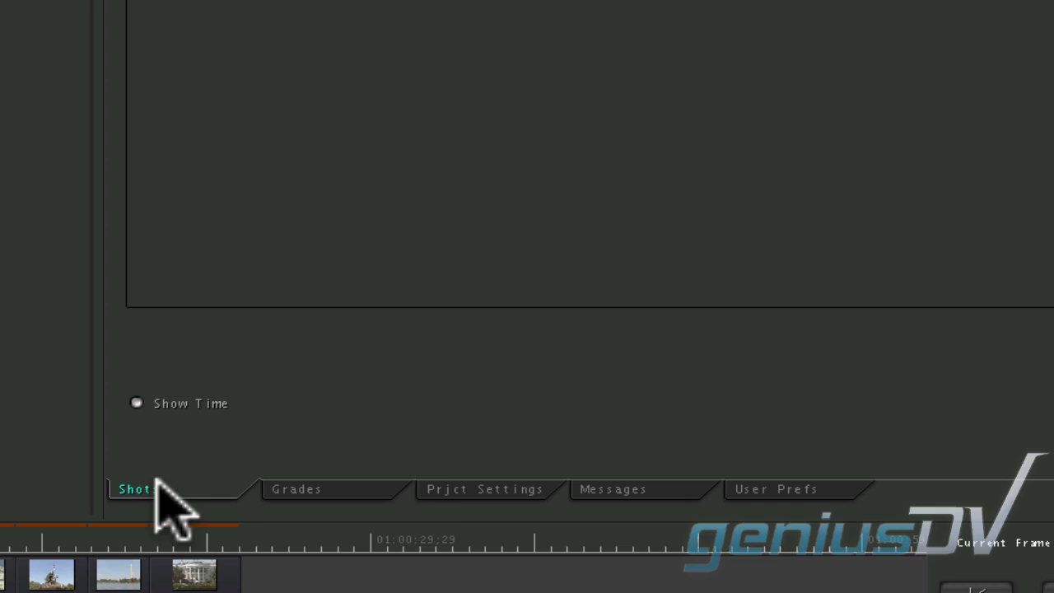
click(761, 492)
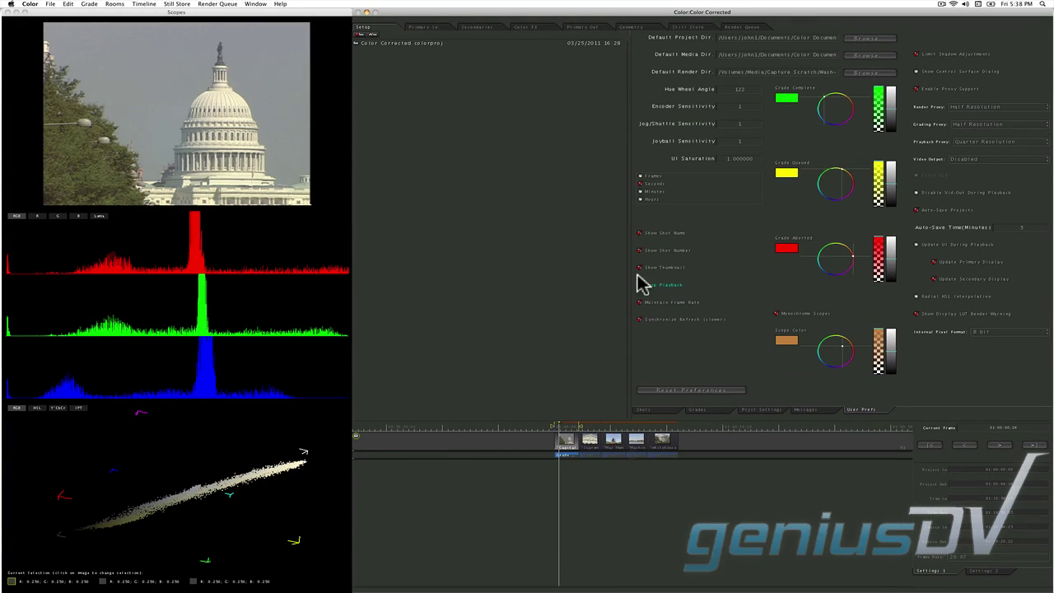
click(423, 27)
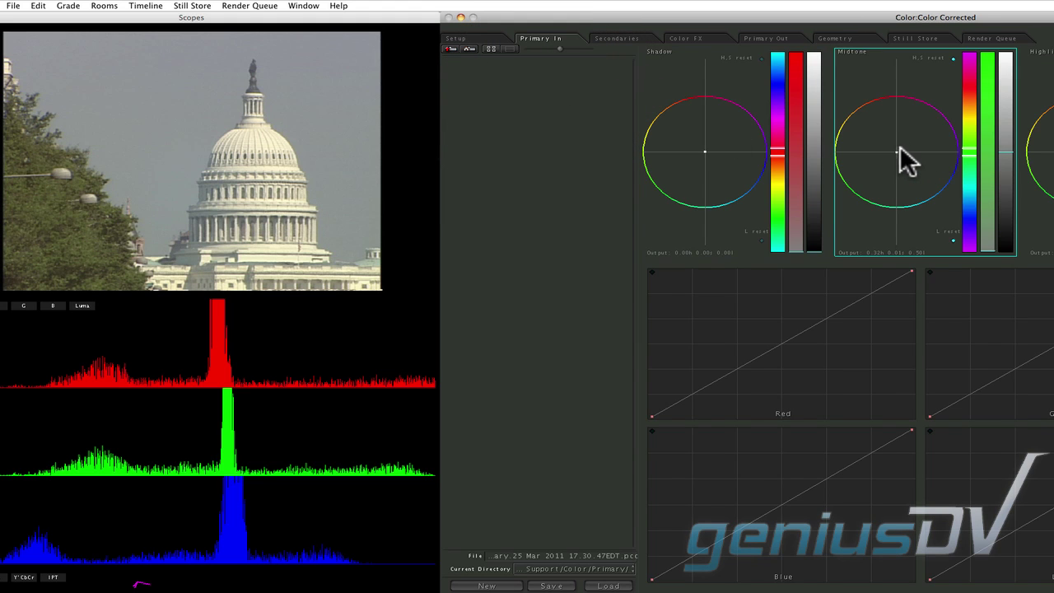
mouse_move(898, 149)
mouse_down()
mouse_move(931, 150)
mouse_move(920, 133)
mouse_move(896, 152)
mouse_up()
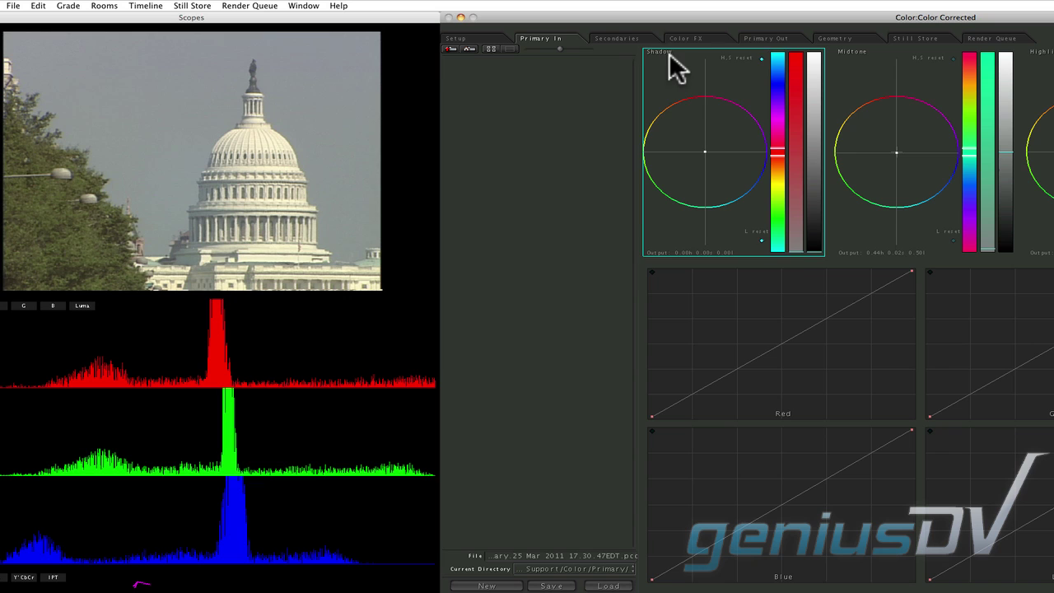
Step: Push the secondary midtones to the blue rim and load the Defocus preset in Color FX
click(628, 37)
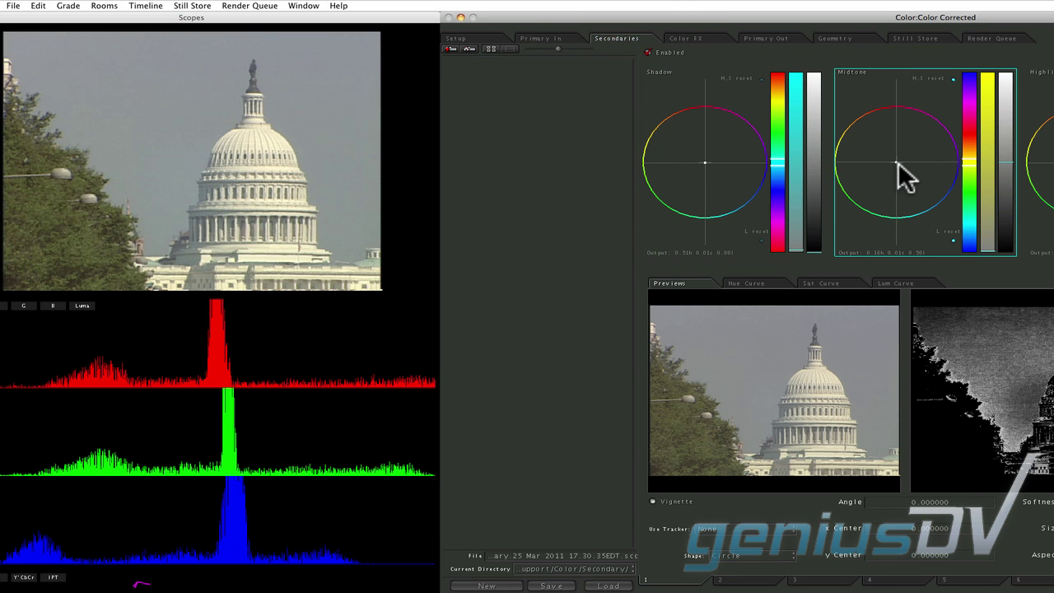
drag(896, 160, 952, 185)
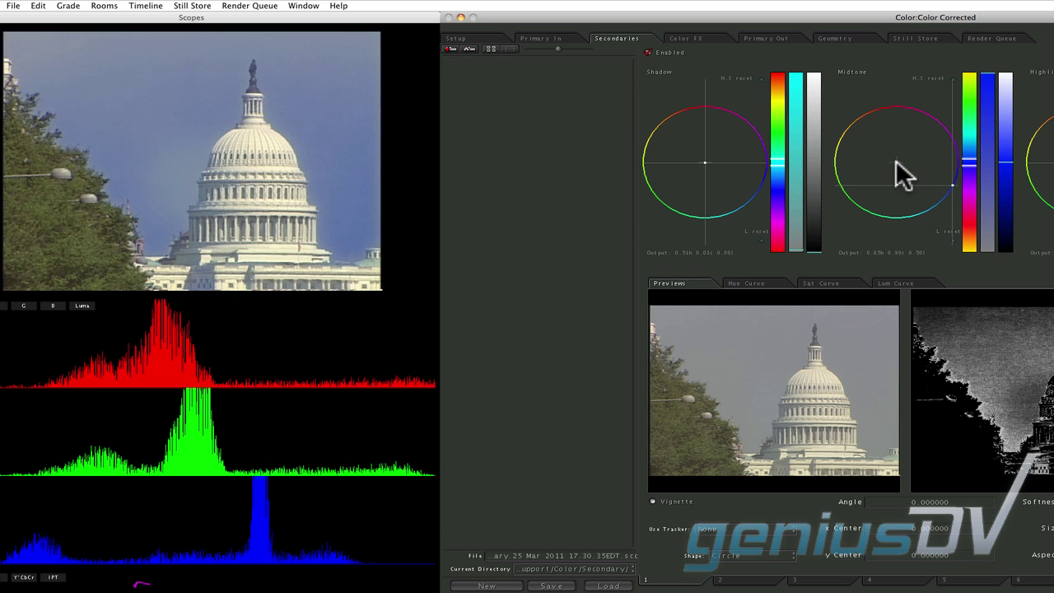
click(699, 37)
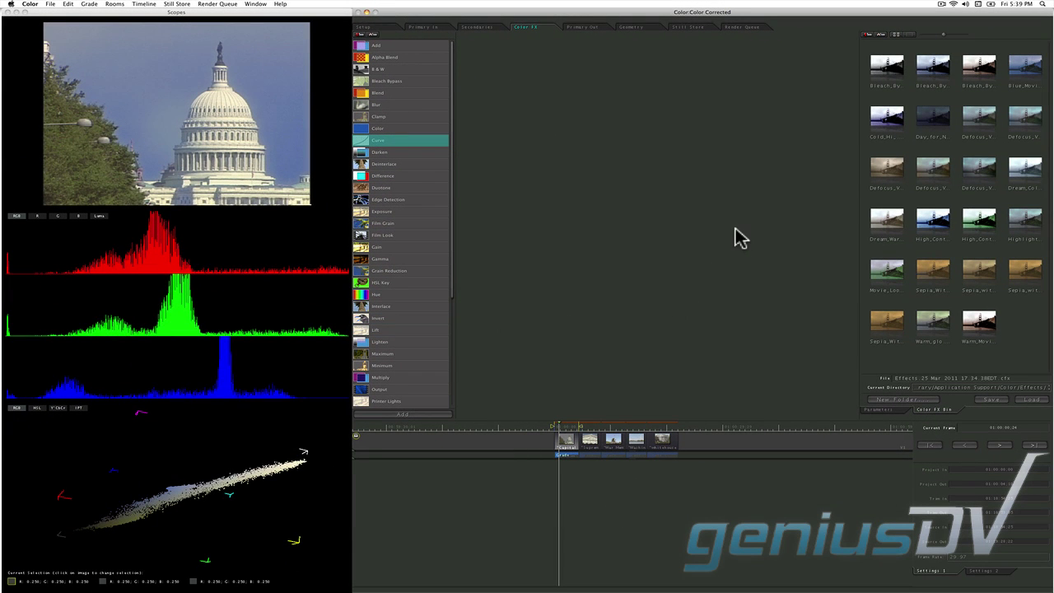
double_click(889, 173)
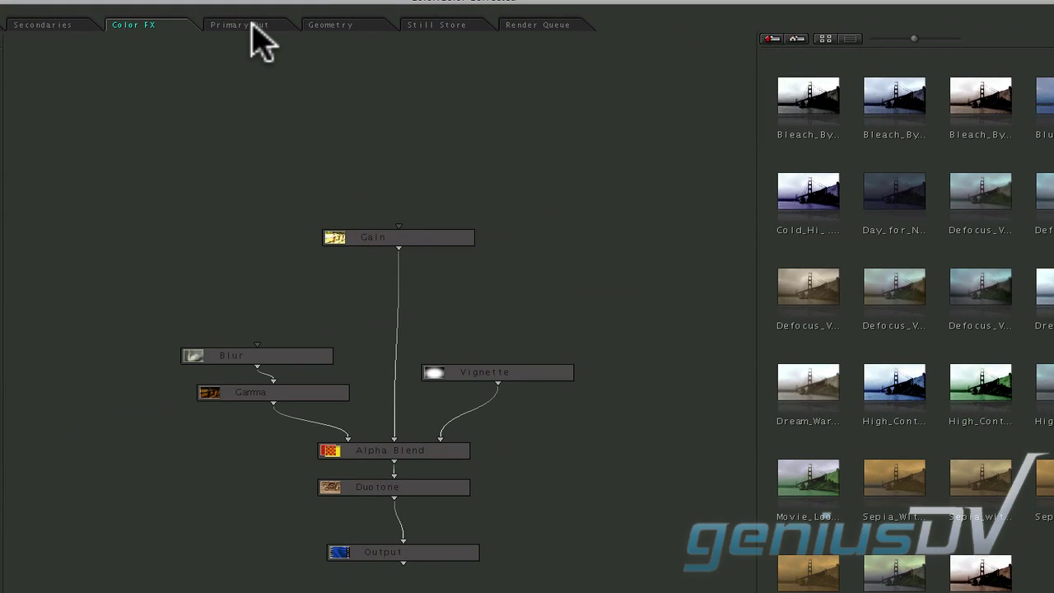
Step: Show the Monument Mask shape on the Iwo Jima clip and shift its secondary midtone balance
click(239, 25)
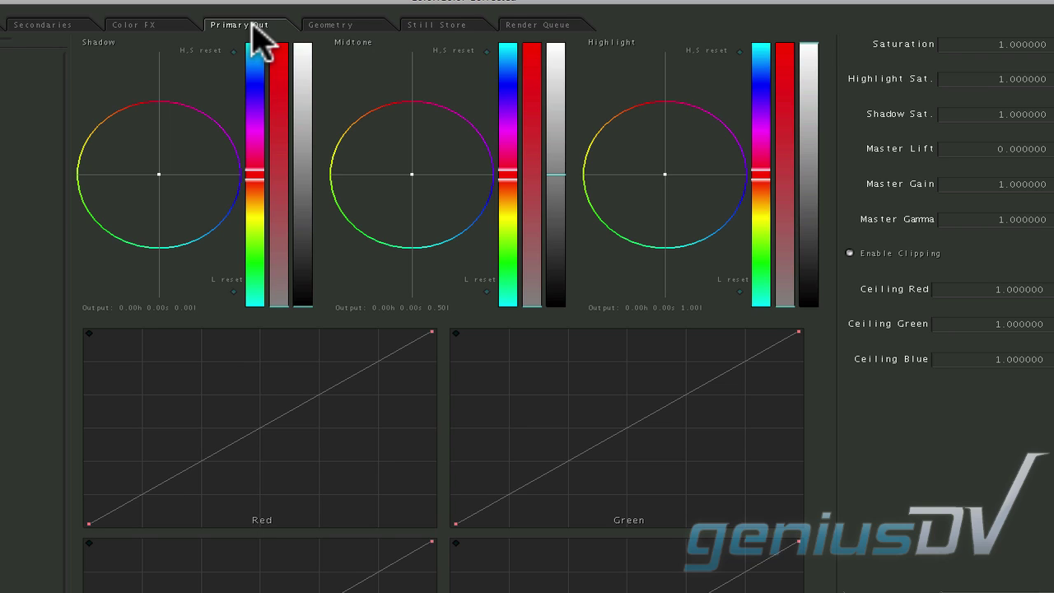
click(329, 26)
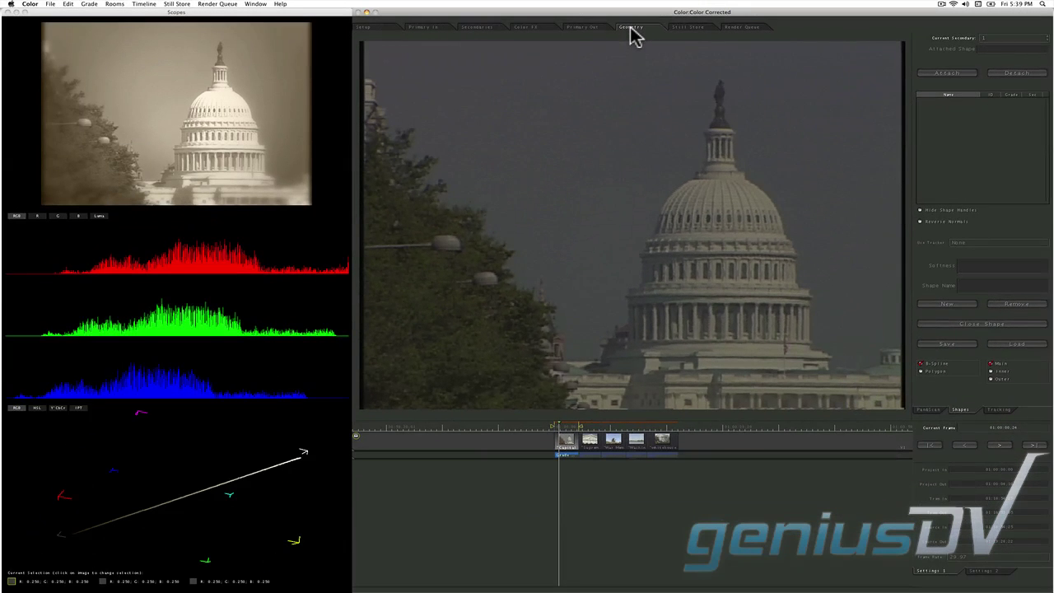
click(613, 434)
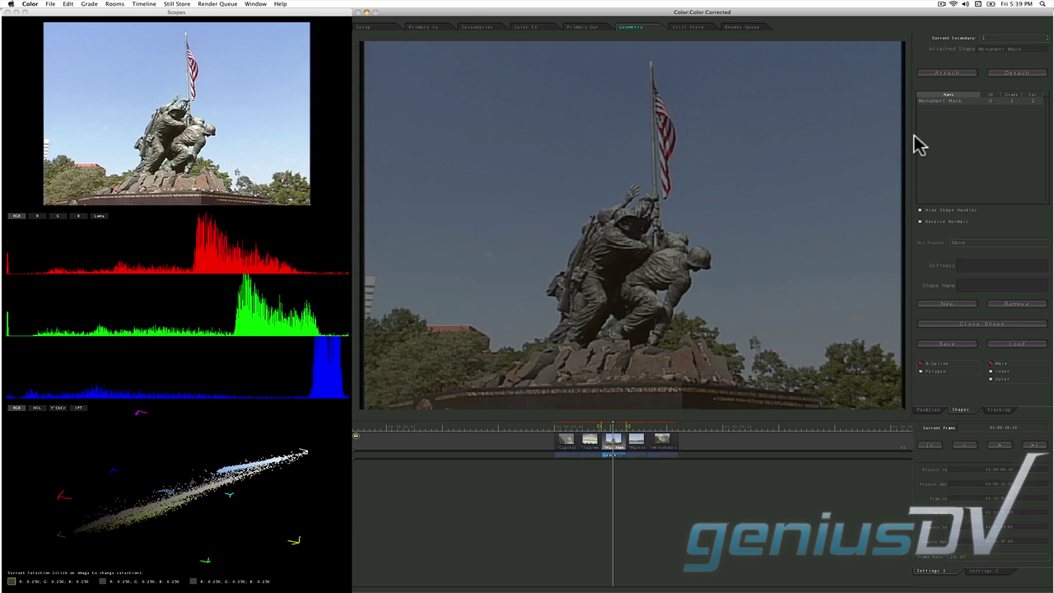
click(946, 102)
click(924, 124)
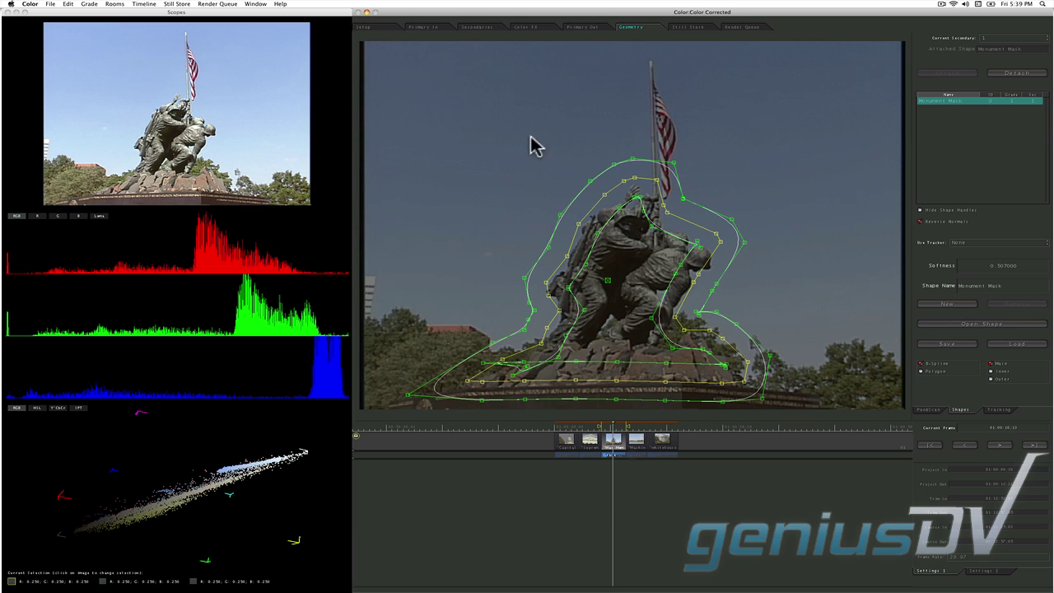
click(475, 28)
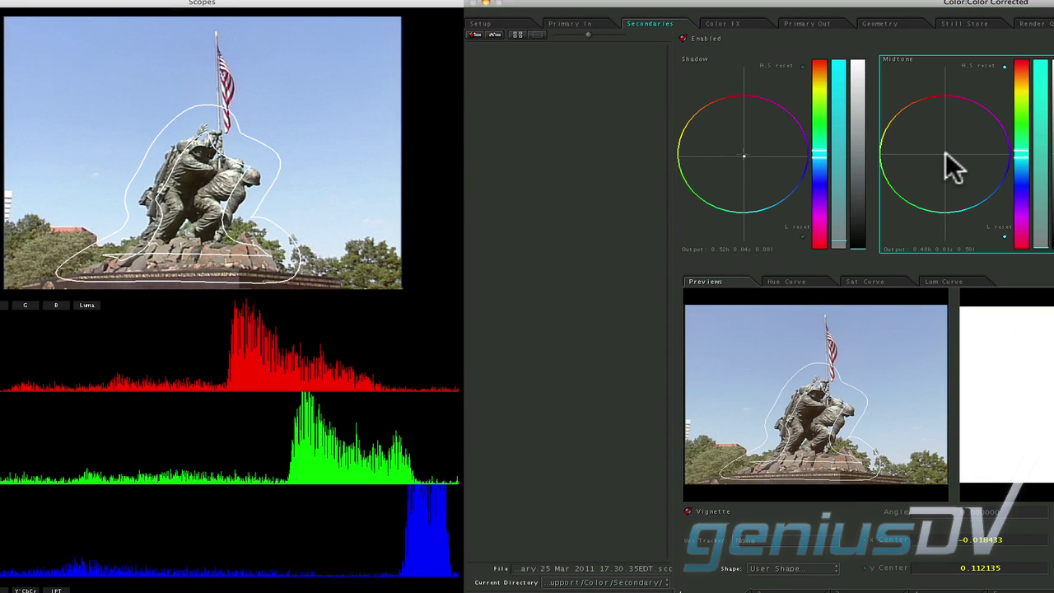
mouse_move(945, 151)
mouse_down()
mouse_move(972, 155)
mouse_move(938, 140)
mouse_up()
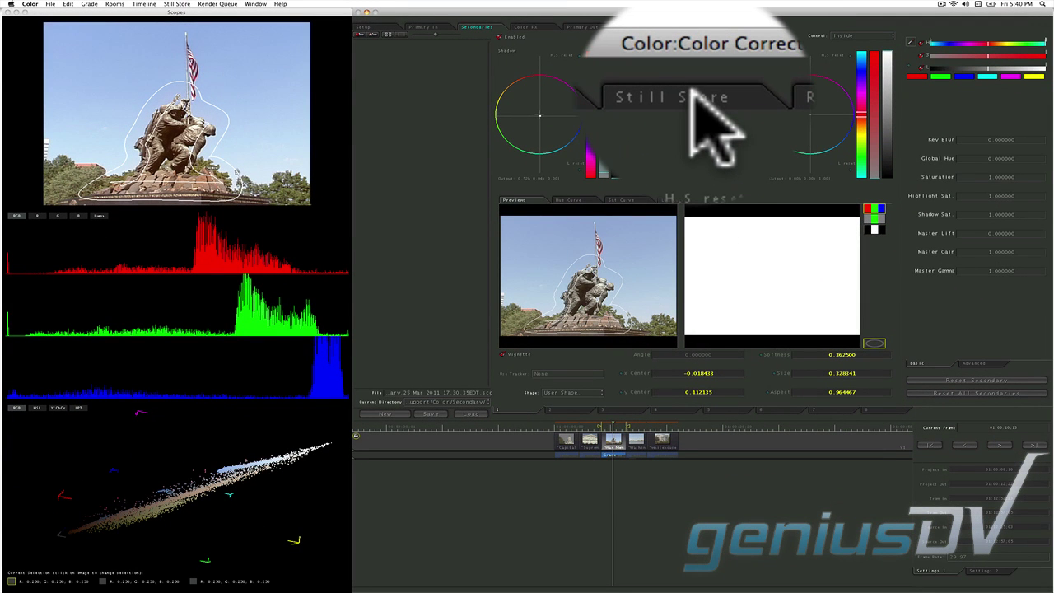
Step: Compare the Washington monument clip with a saved still, shift its midtones, and view the Render Queue
click(692, 27)
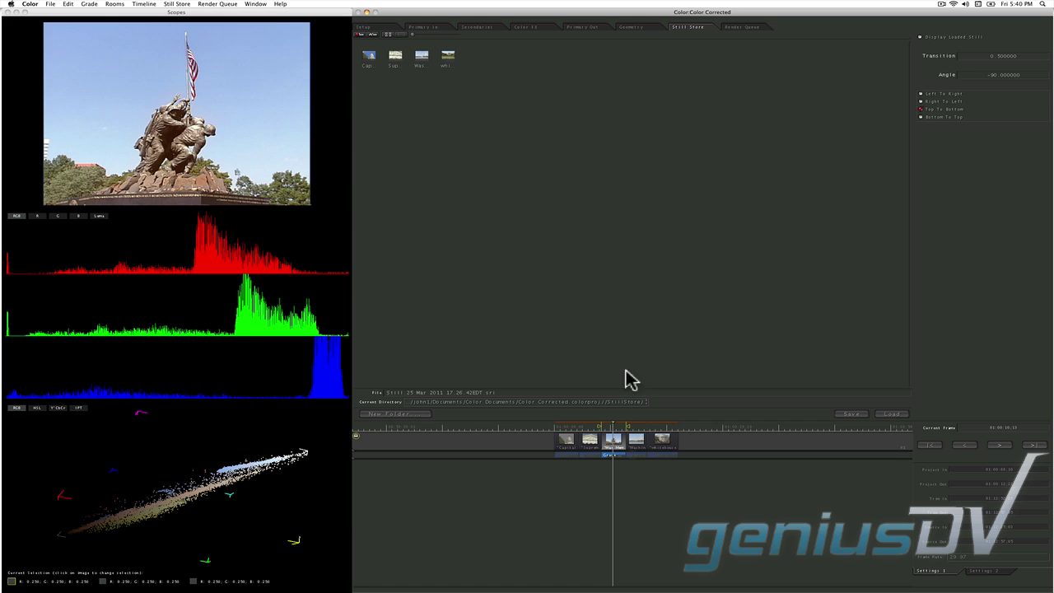
click(635, 425)
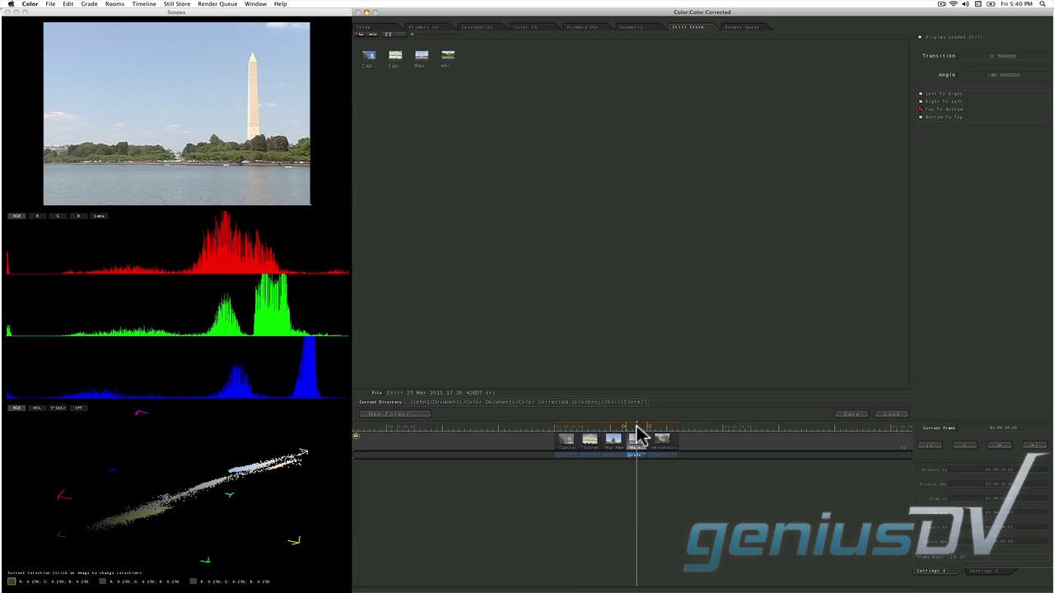
click(920, 37)
click(485, 29)
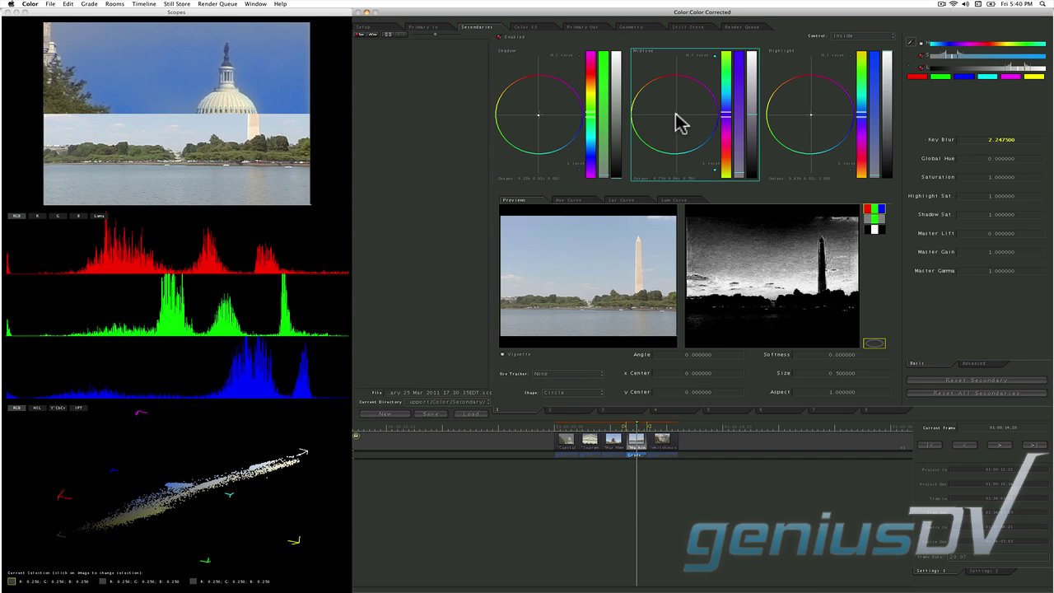
drag(689, 125, 713, 132)
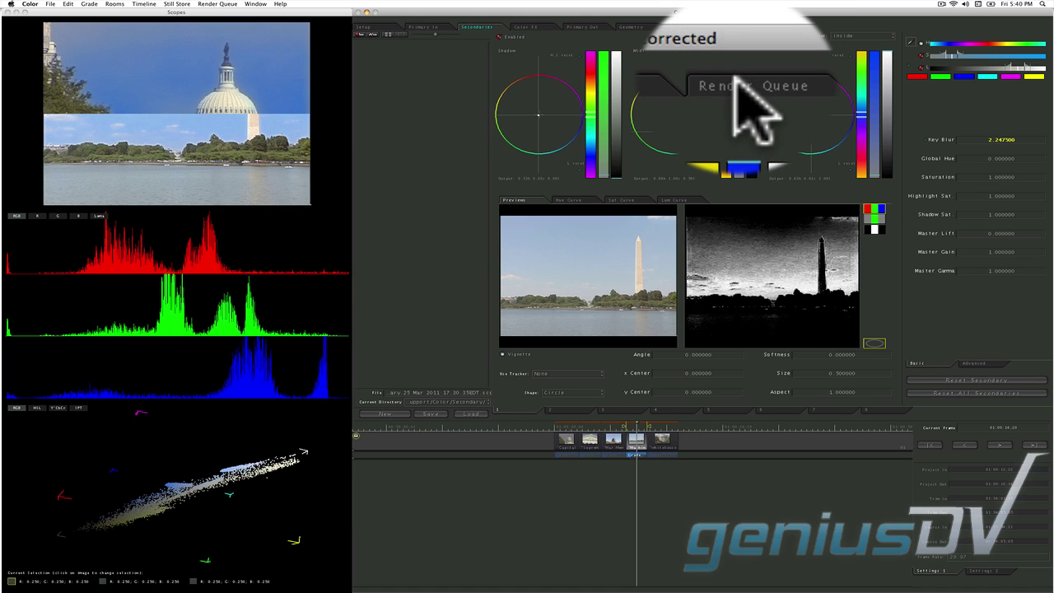
click(739, 28)
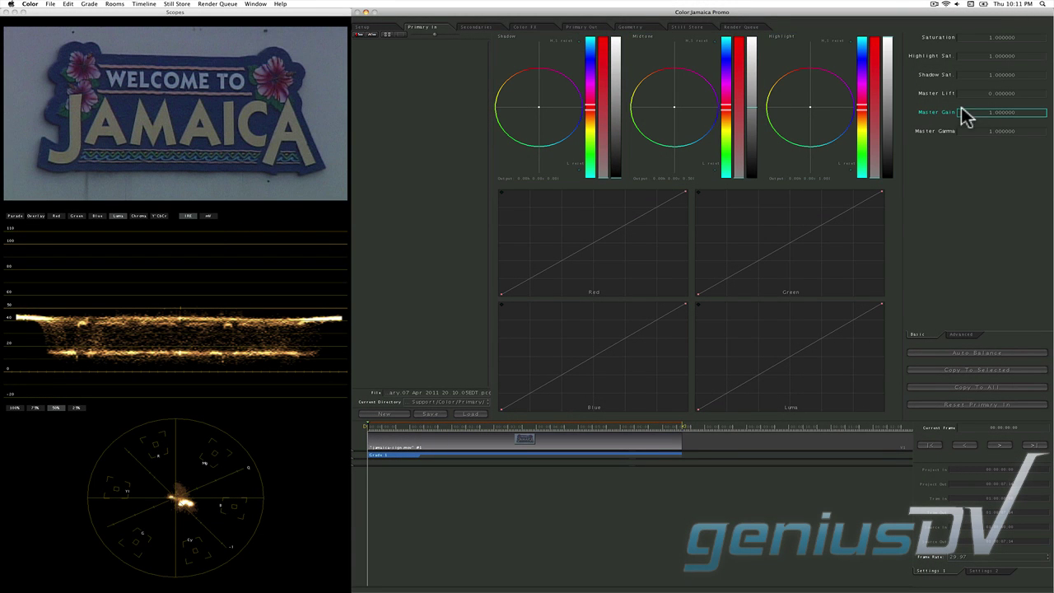
Step: Raise Master Gain to about 2.84 and lower Master Lift to about -0.28
drag(995, 113, 1001, 113)
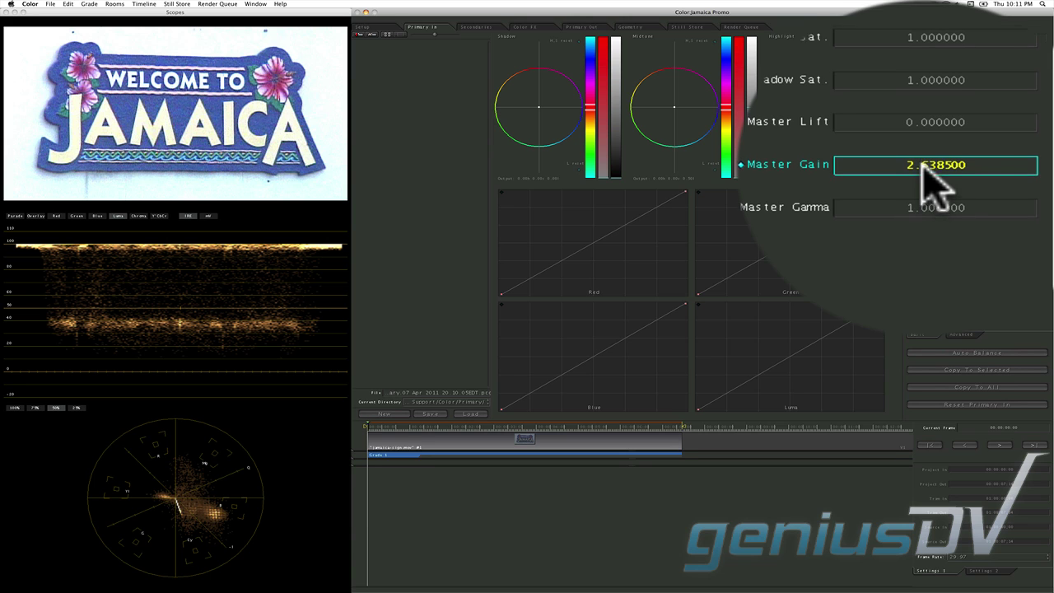
scroll(922, 162, up, 1)
drag(922, 164, 943, 189)
scroll(930, 185, down, 1)
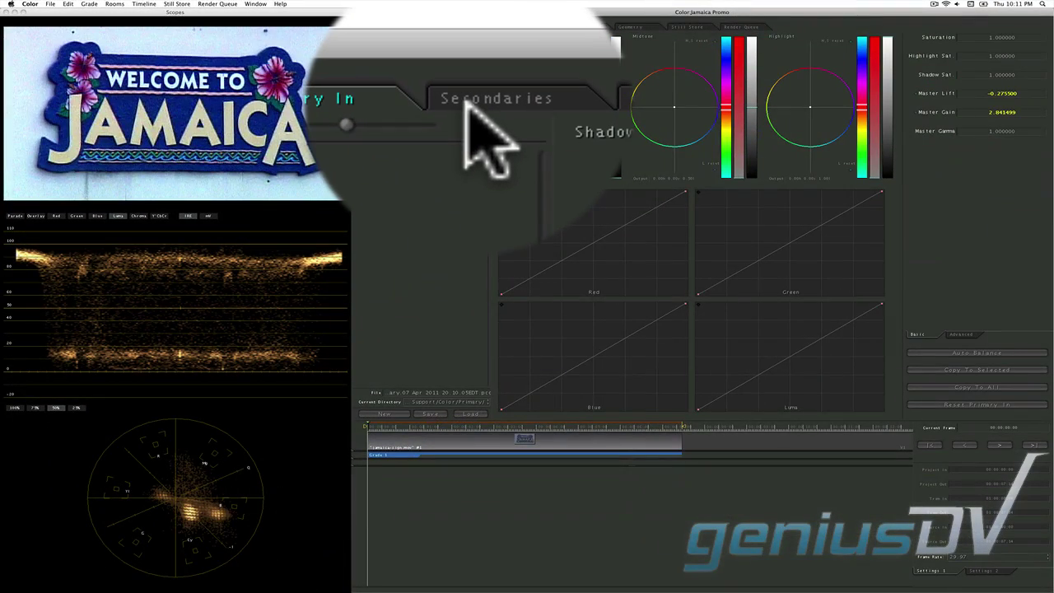
Step: Key the JAMAICA letters with the eyedropper, widen the Hue range, and set Key Blur to 8
click(468, 28)
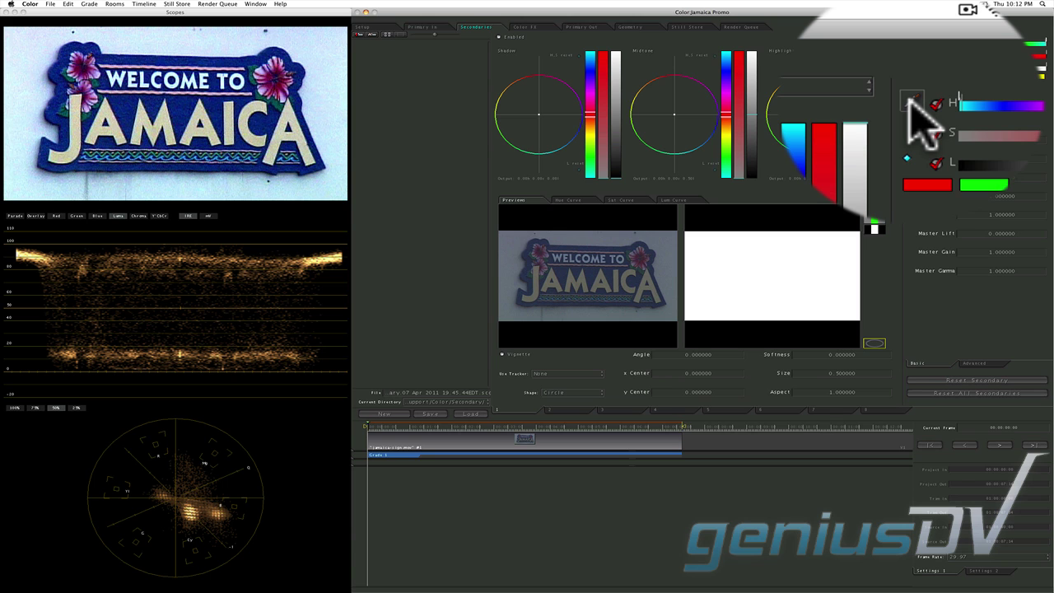
click(911, 100)
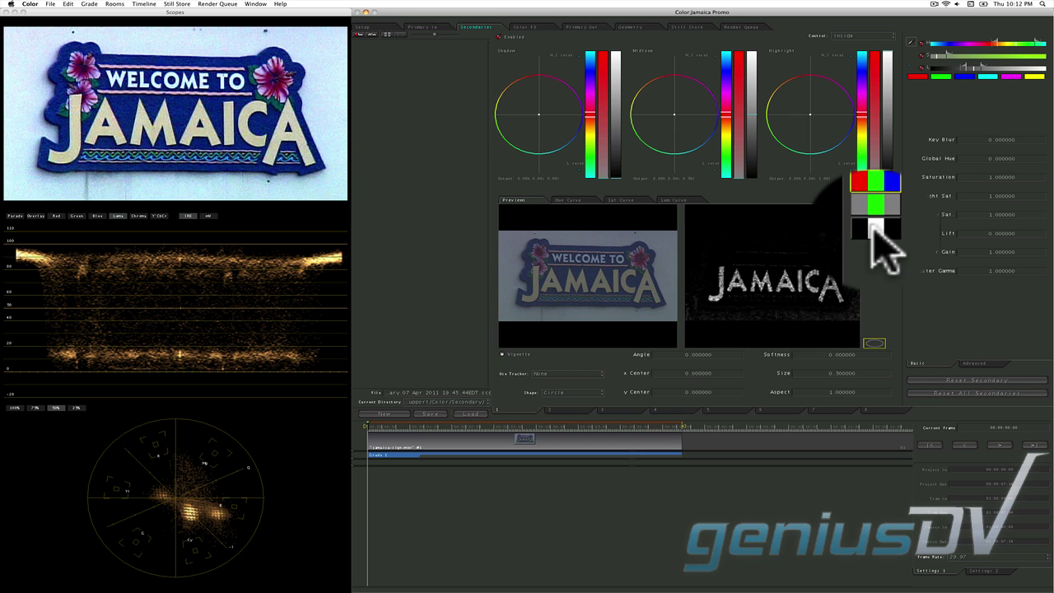
click(873, 229)
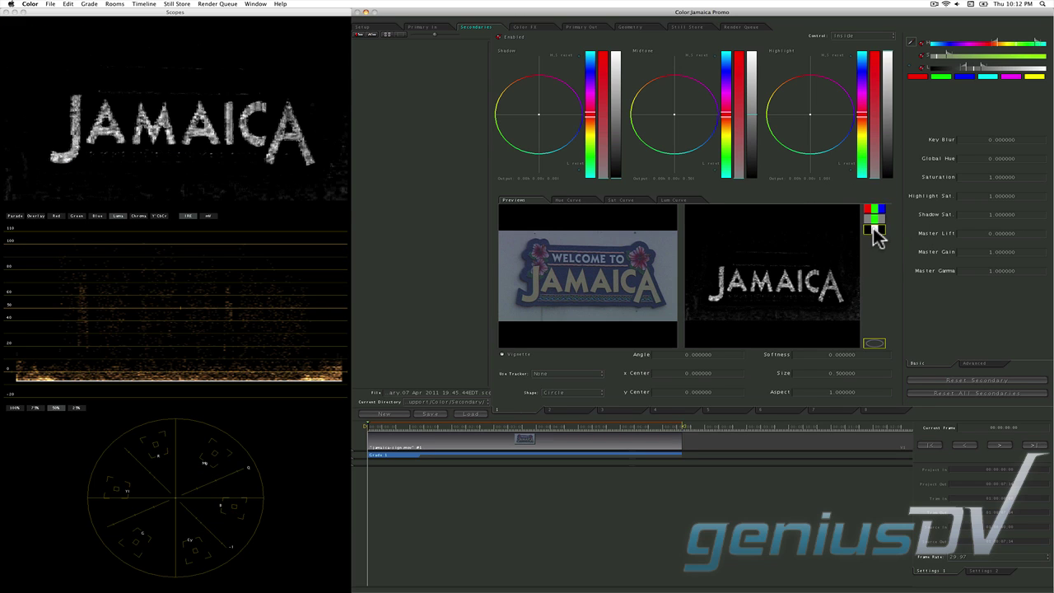
mouse_move(926, 91)
mouse_down()
mouse_move(914, 90)
mouse_move(930, 93)
mouse_up()
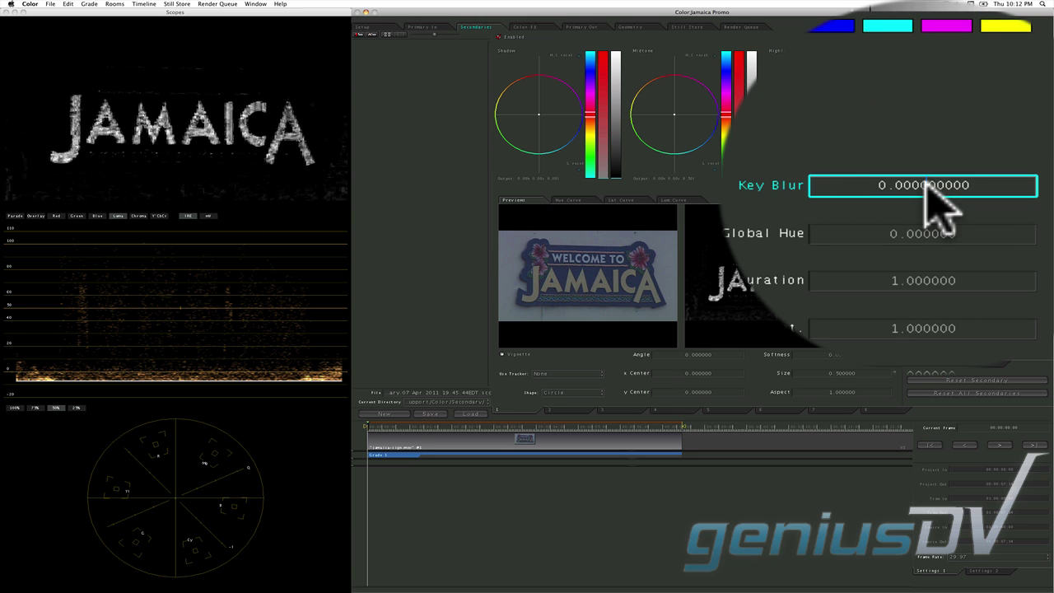
drag(931, 188, 930, 188)
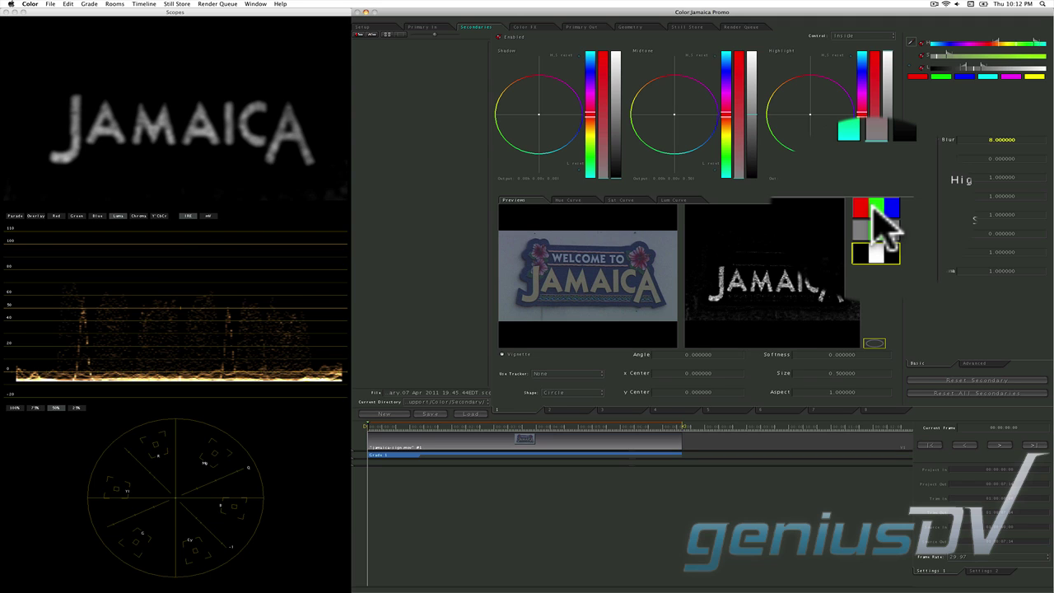
Step: Return the preview to RGB and push the letters' midtones and highlights toward yellow
click(874, 210)
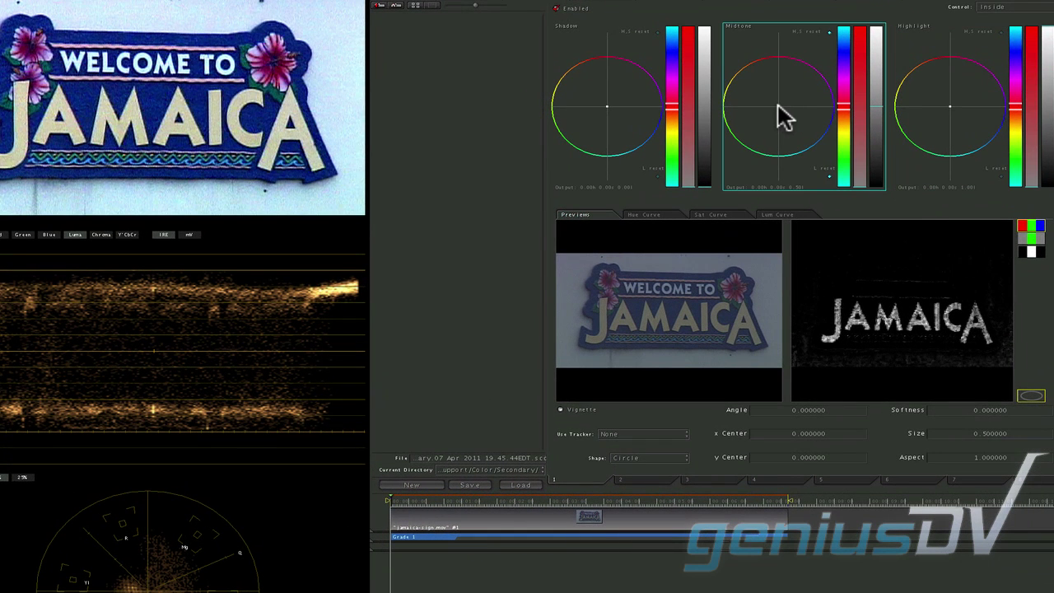
drag(778, 104, 728, 84)
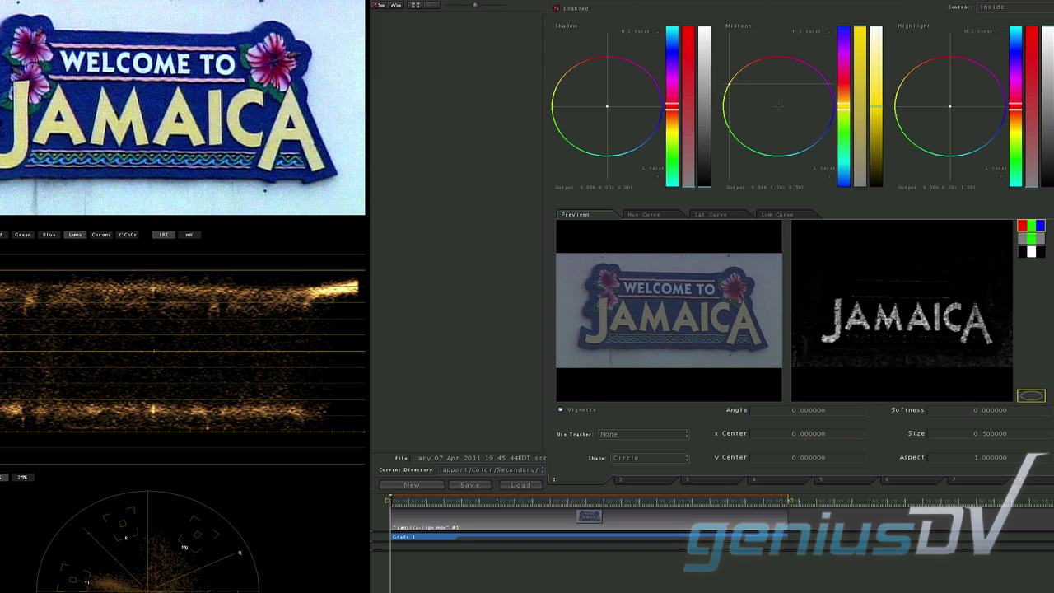
drag(947, 107, 899, 85)
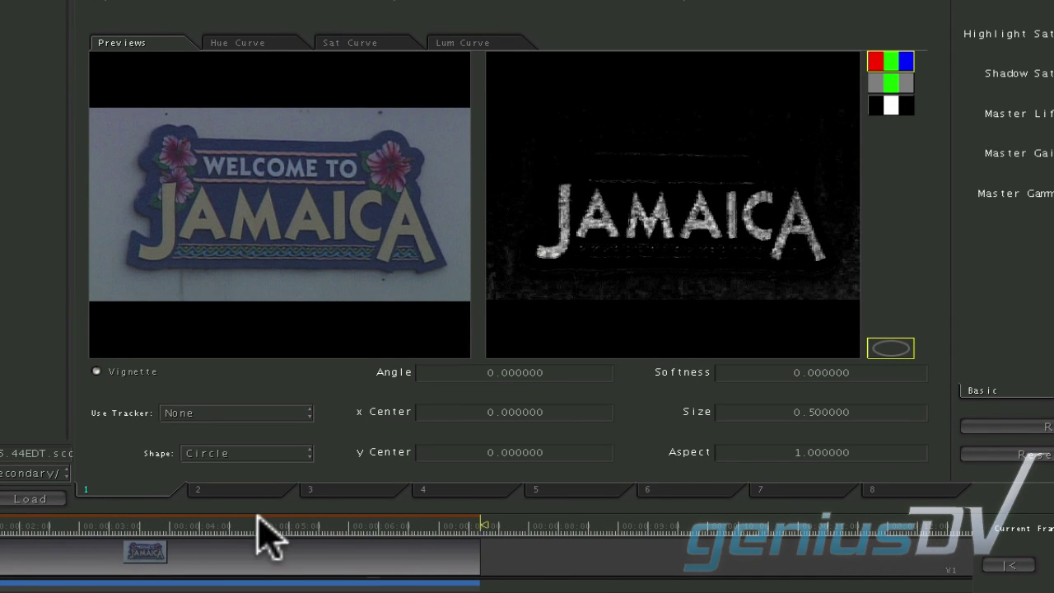
Step: Switch to secondary 2 and set its vignette Shape to User Shape
click(221, 489)
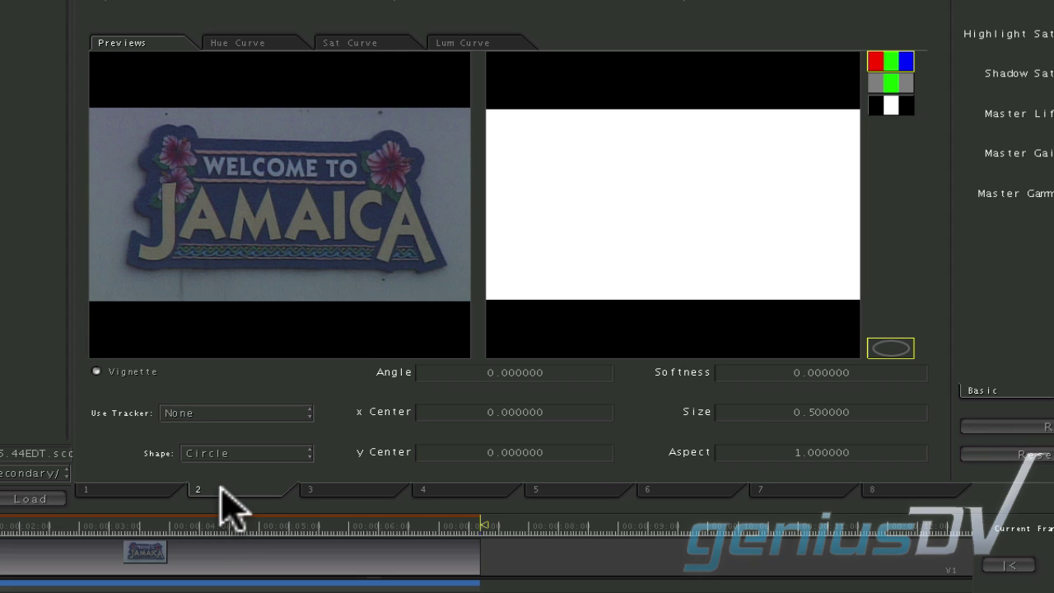
click(251, 451)
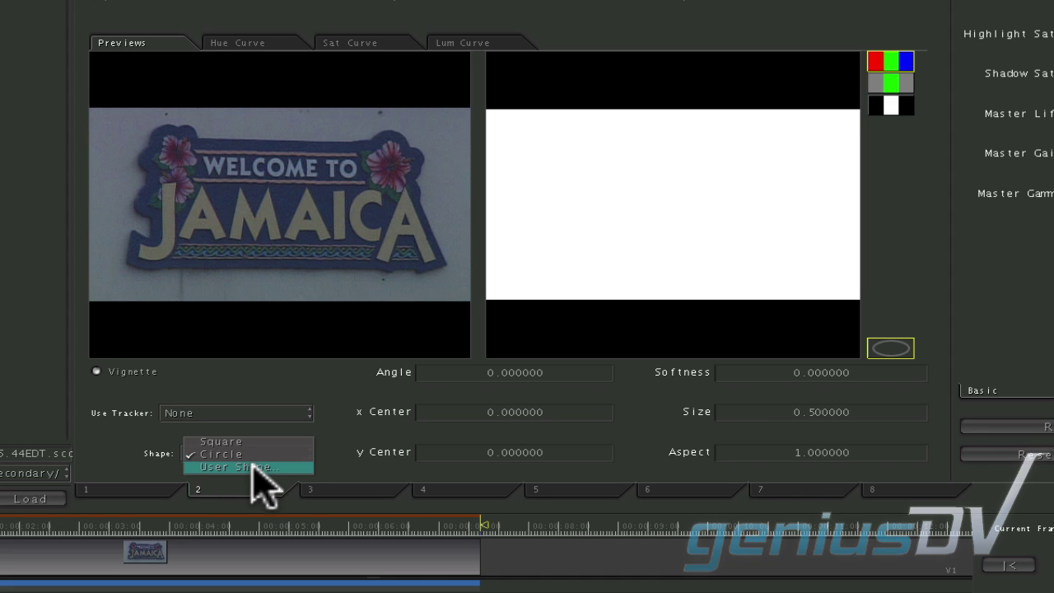
click(252, 467)
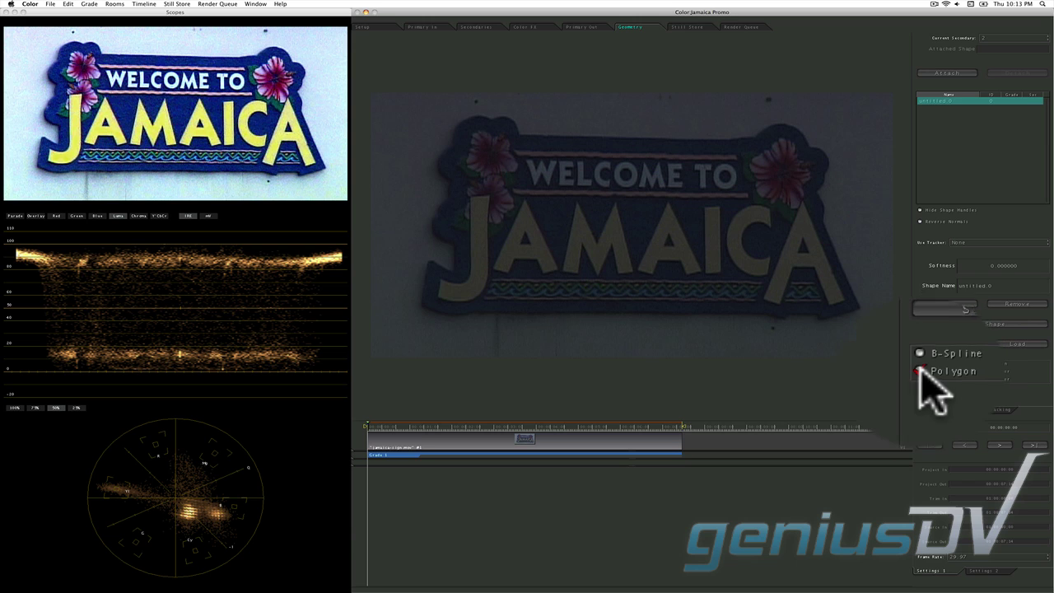
Step: Make the new shape a Polygon and name it 'sign'
click(919, 372)
click(981, 284)
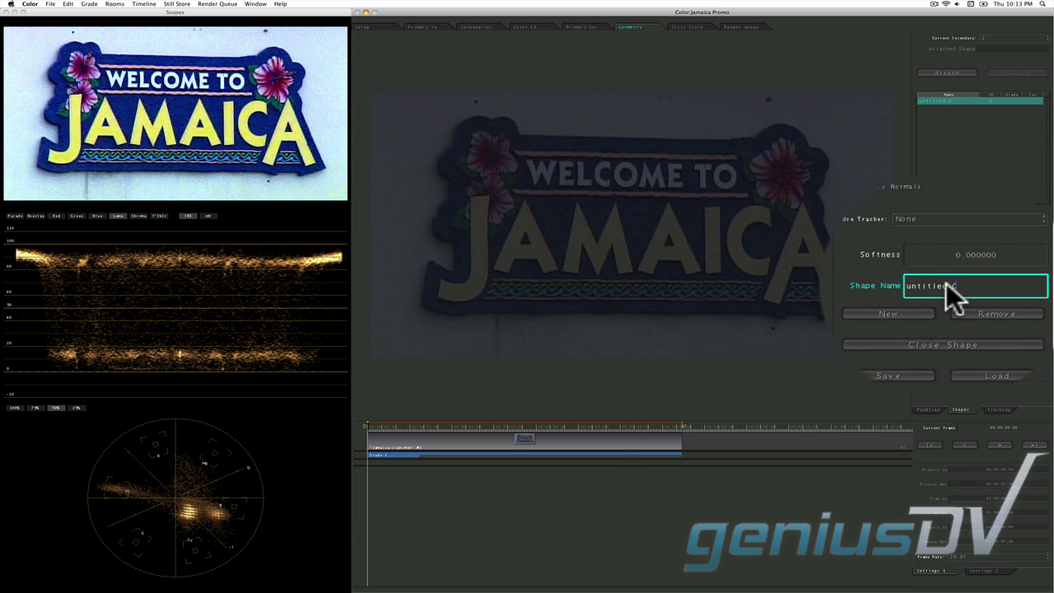
text(s)
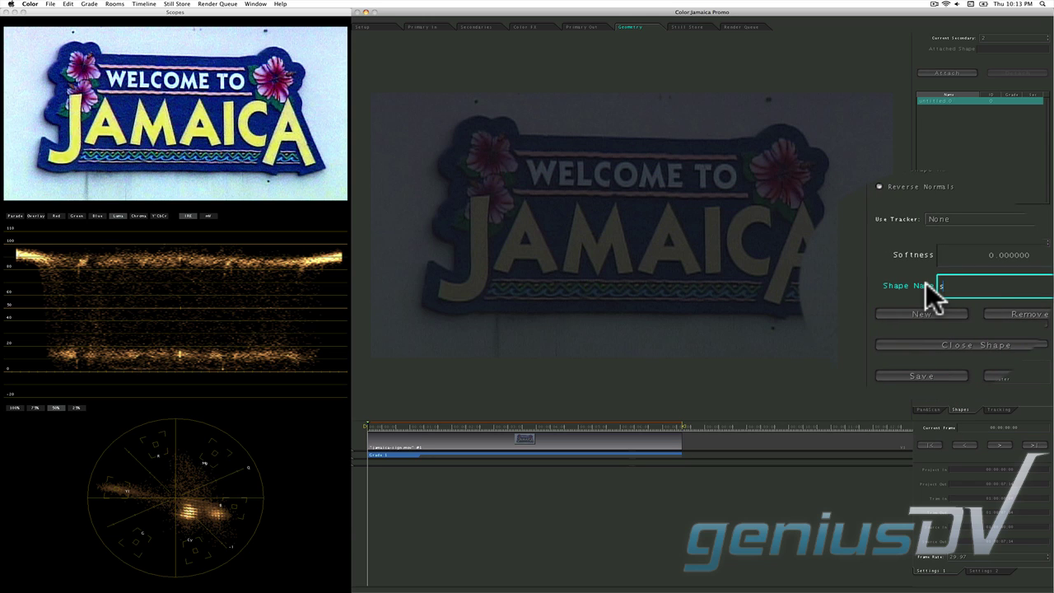
text(ign)
key(Return)
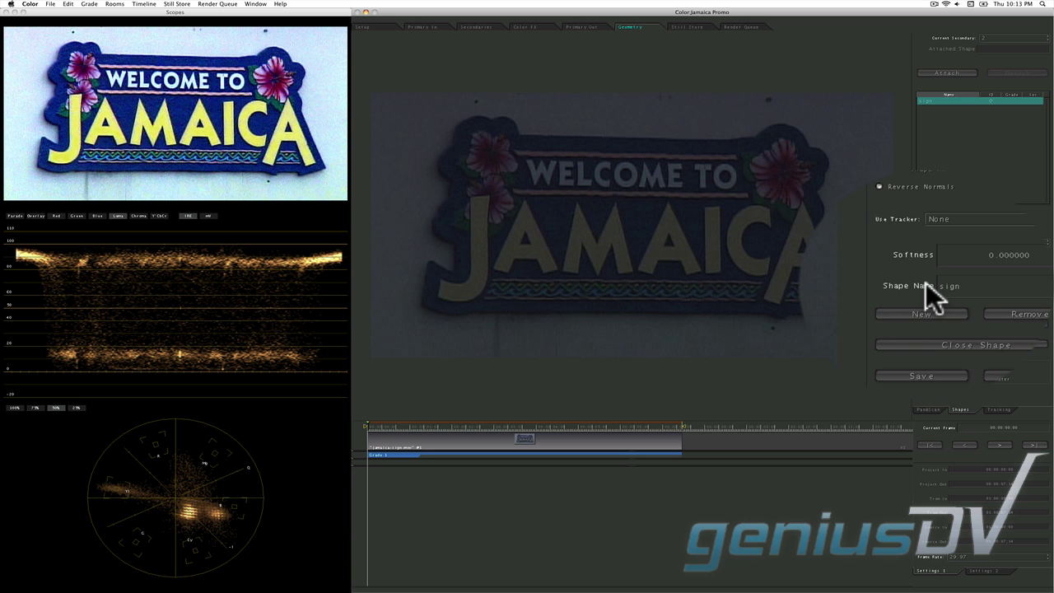
Step: Place polygon points along the sign's top edge, around the top-left flower and down the left side
click(785, 124)
click(773, 124)
click(759, 132)
click(756, 136)
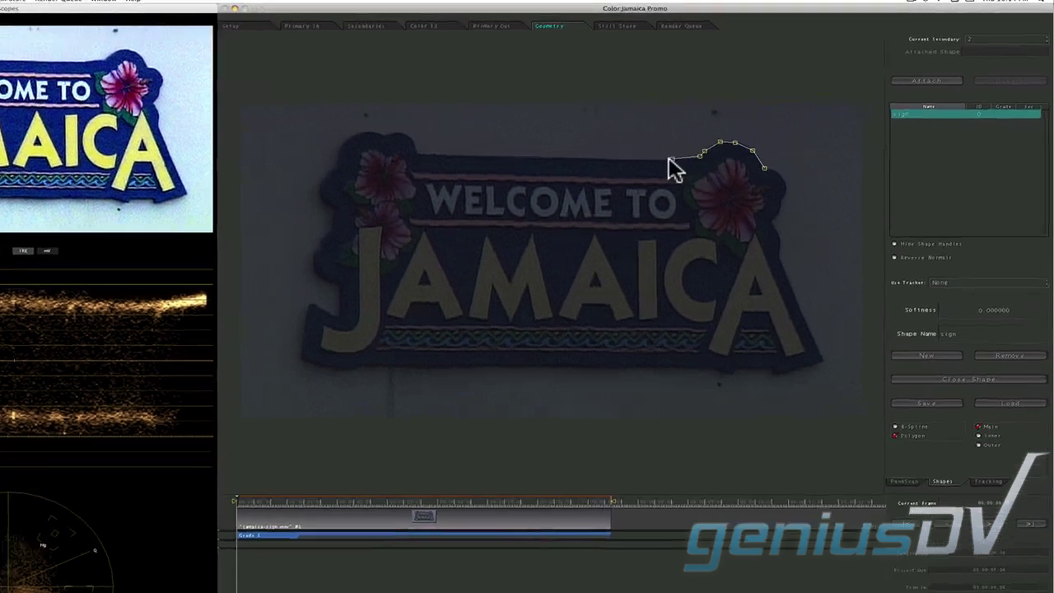
click(733, 137)
click(630, 137)
click(230, 152)
click(212, 162)
click(205, 175)
click(201, 193)
click(188, 205)
click(184, 220)
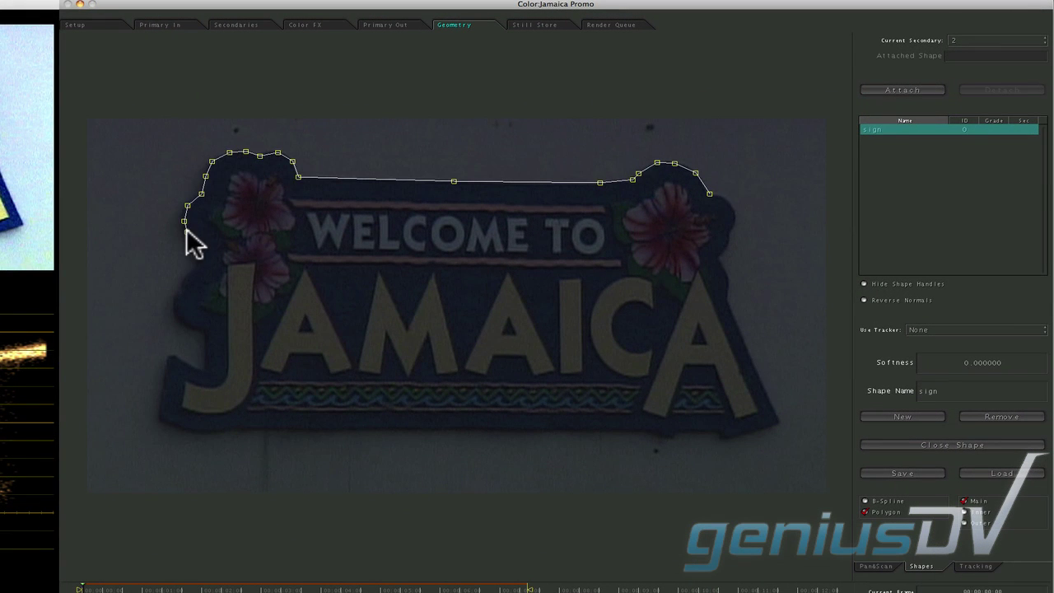
click(198, 239)
click(196, 252)
click(191, 328)
click(204, 334)
click(203, 370)
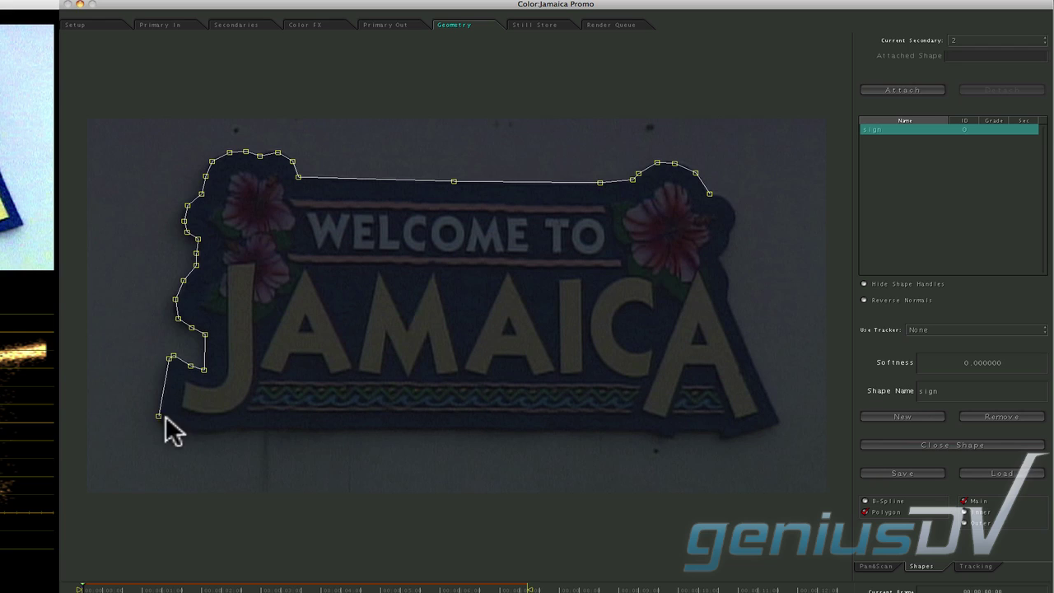
Step: Trace the sign's bottom and right edges, close the shape, and attach it to secondary 2
click(303, 428)
click(536, 430)
click(616, 430)
click(671, 439)
click(718, 432)
click(777, 423)
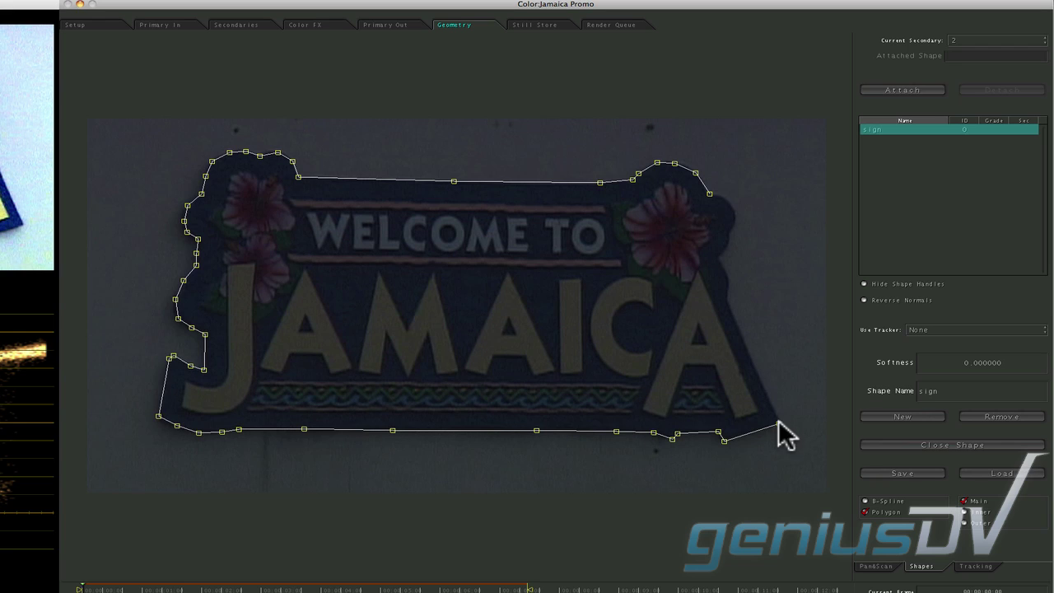
click(736, 319)
click(725, 302)
click(731, 234)
click(736, 218)
click(730, 202)
click(710, 193)
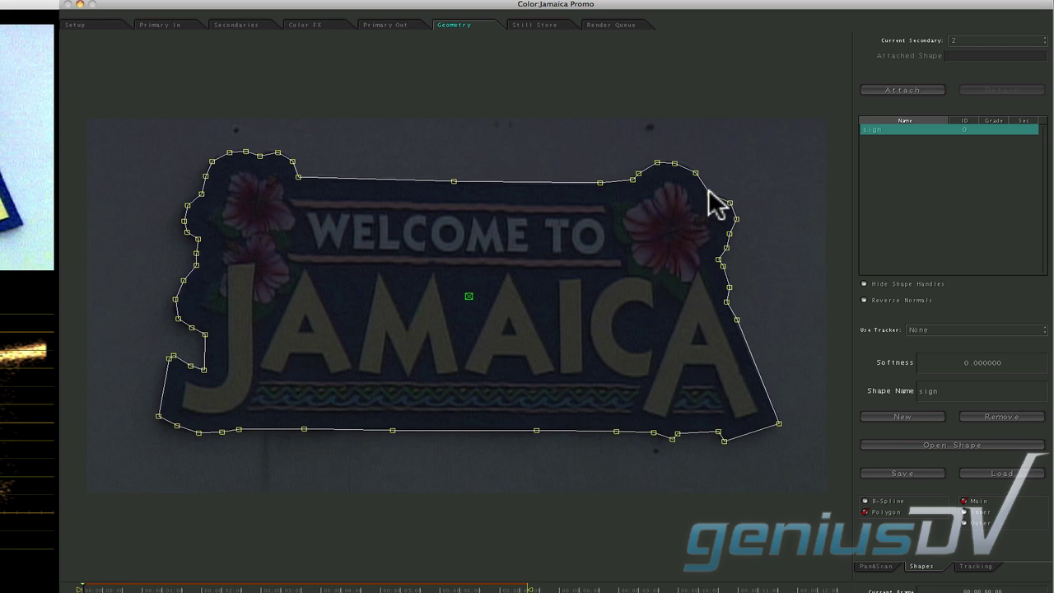
click(903, 89)
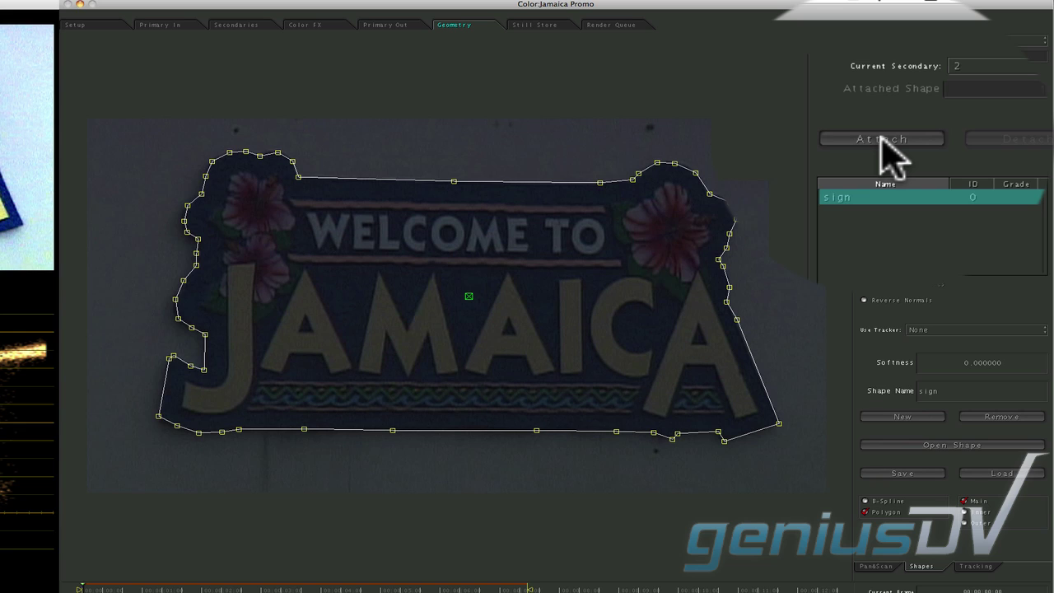
click(881, 138)
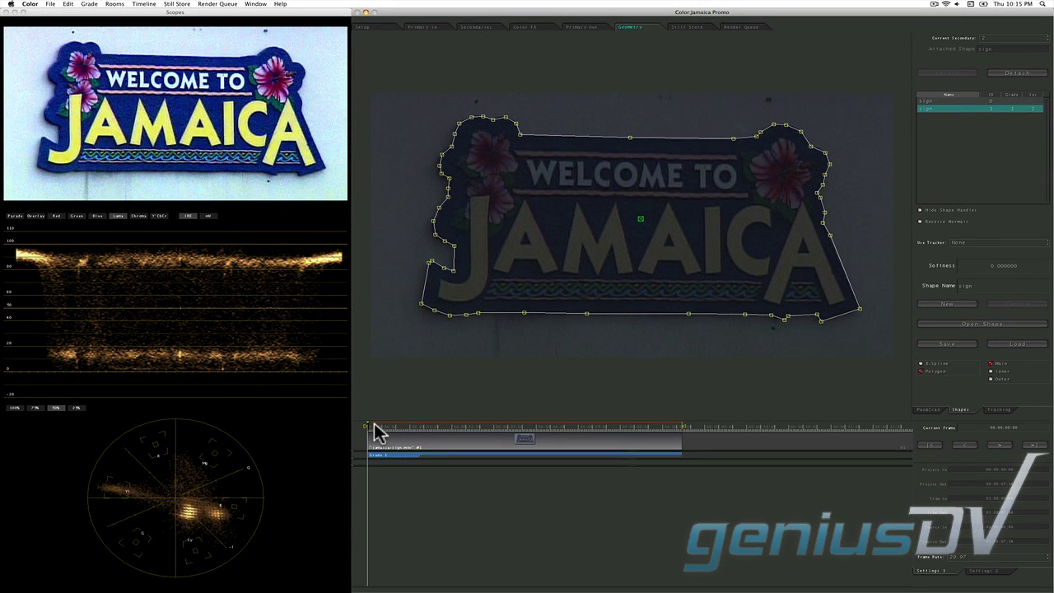
Step: Add Tracker 1 on the sign's left flower and process it across the clip
mouse_move(373, 425)
mouse_down()
mouse_move(445, 426)
mouse_move(362, 425)
mouse_up()
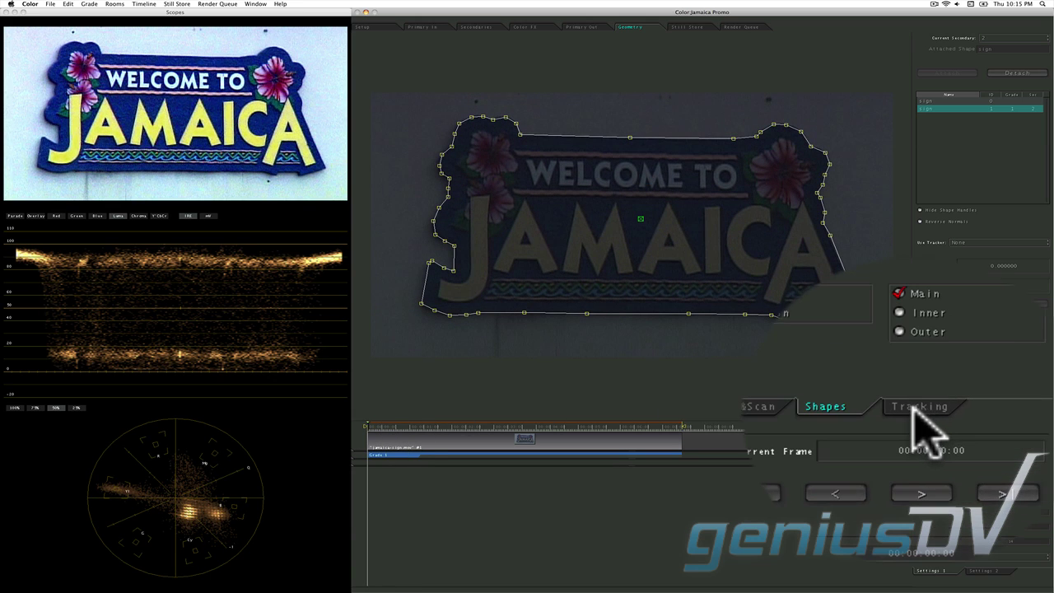
click(919, 406)
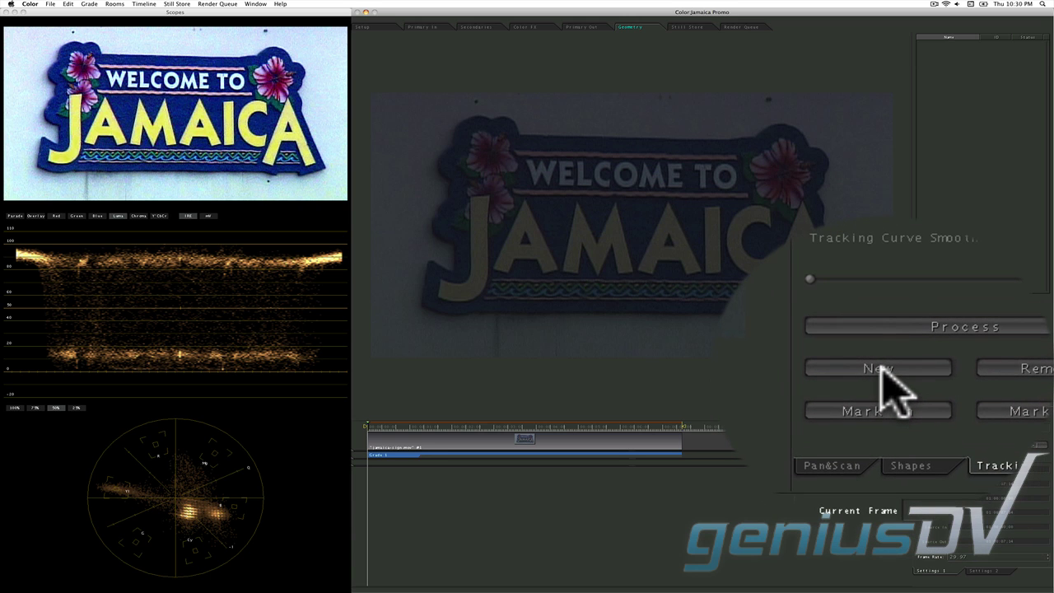
click(879, 368)
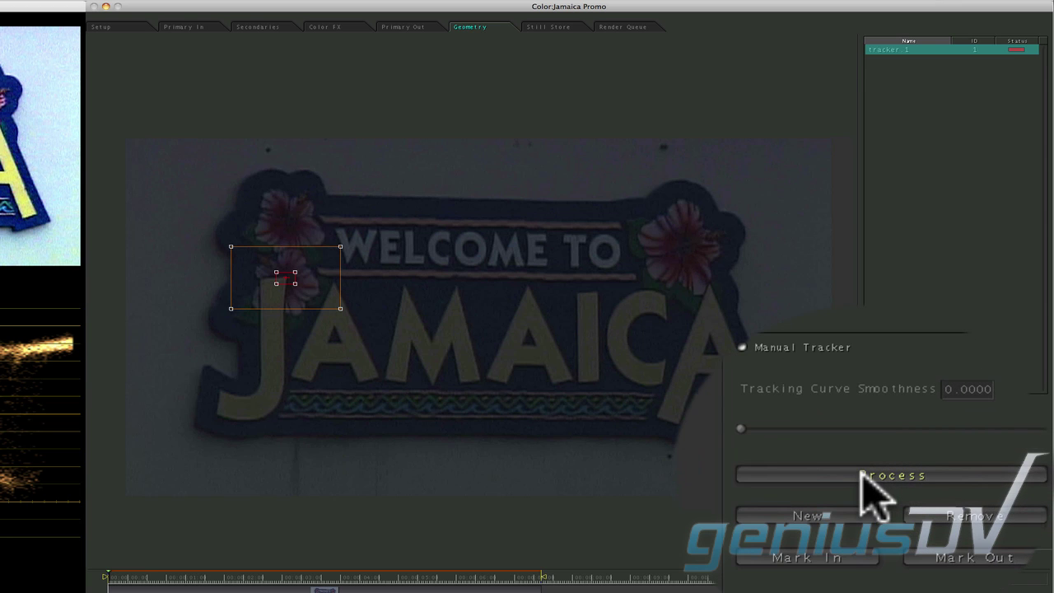
click(938, 475)
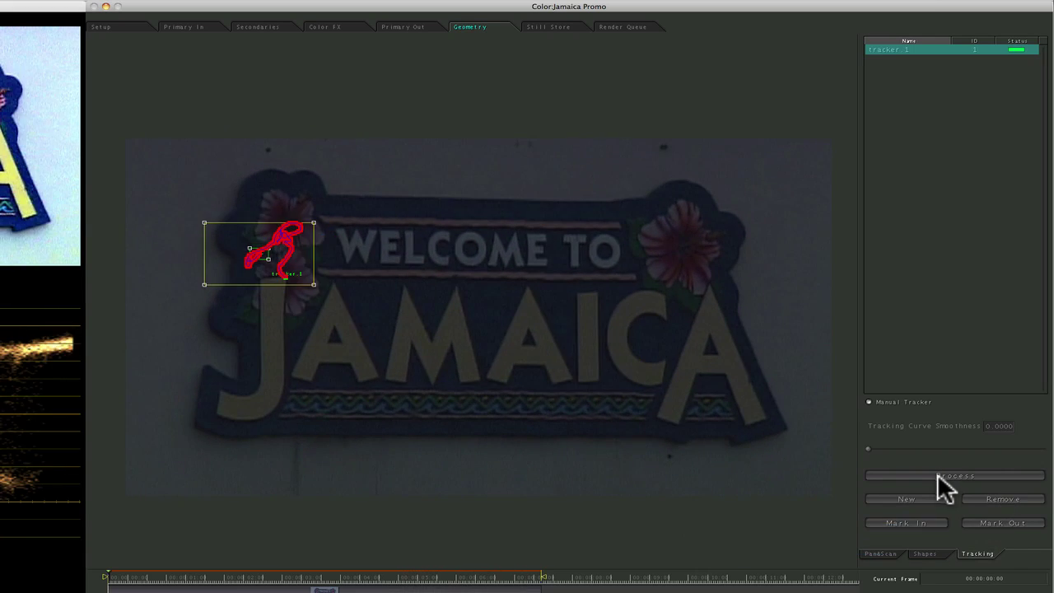
Step: Make the sign shape follow tracker.1, move it back onto the sign, and set Softness to 0.1015
click(928, 550)
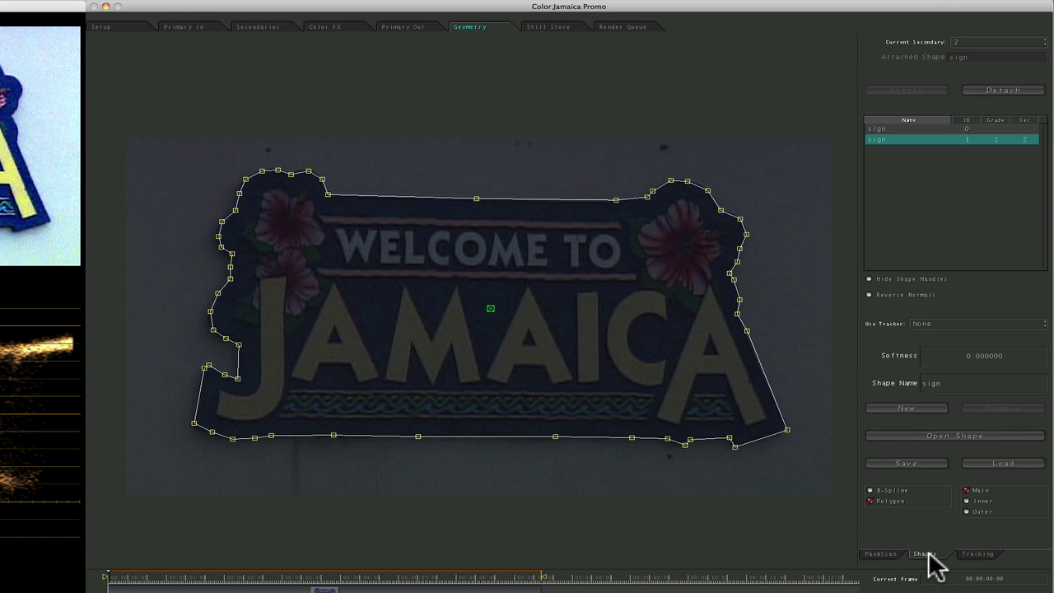
click(965, 350)
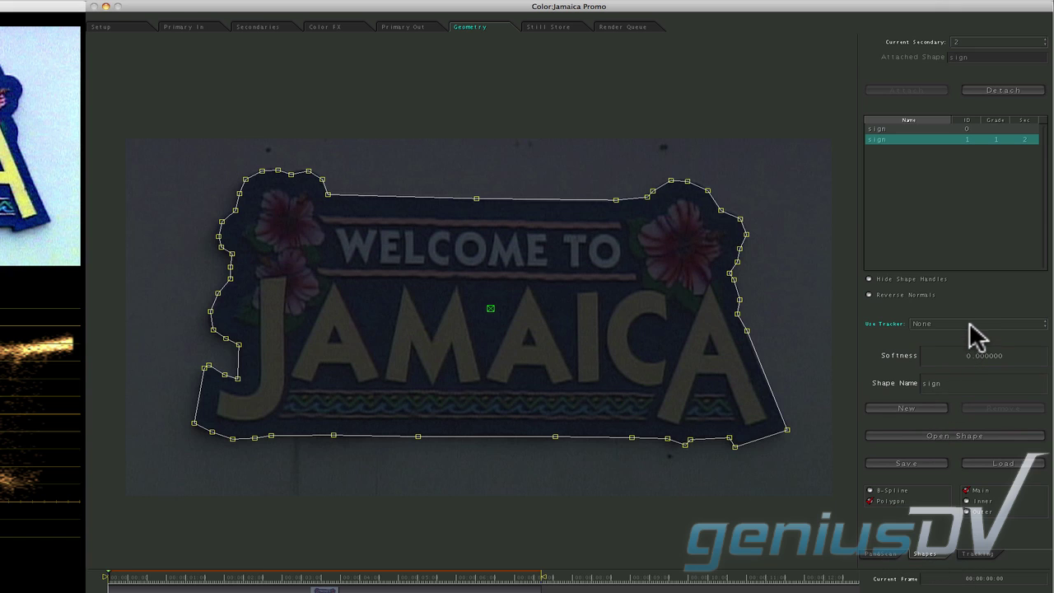
click(860, 323)
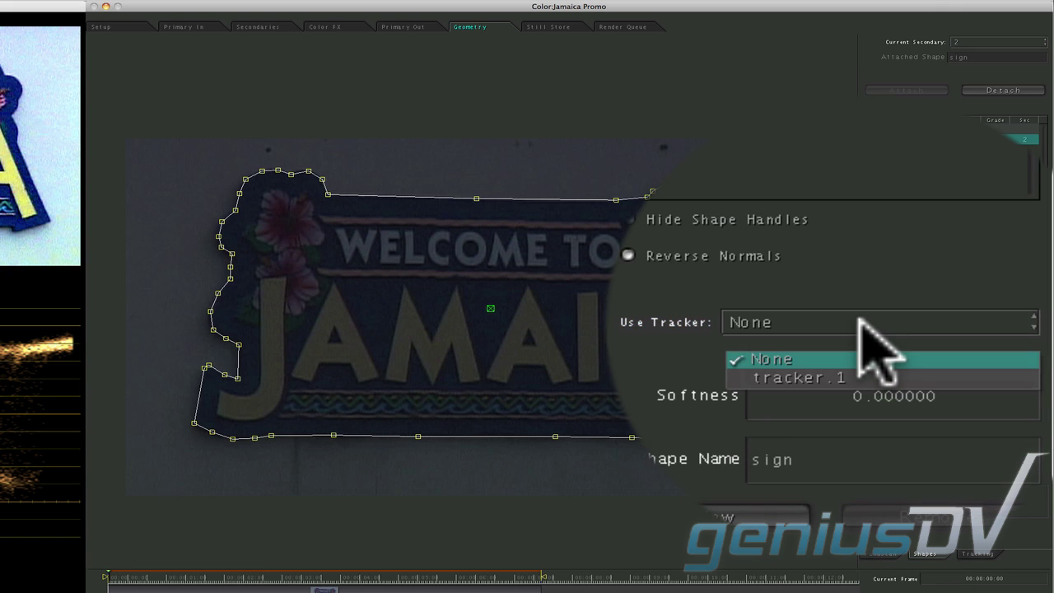
click(852, 349)
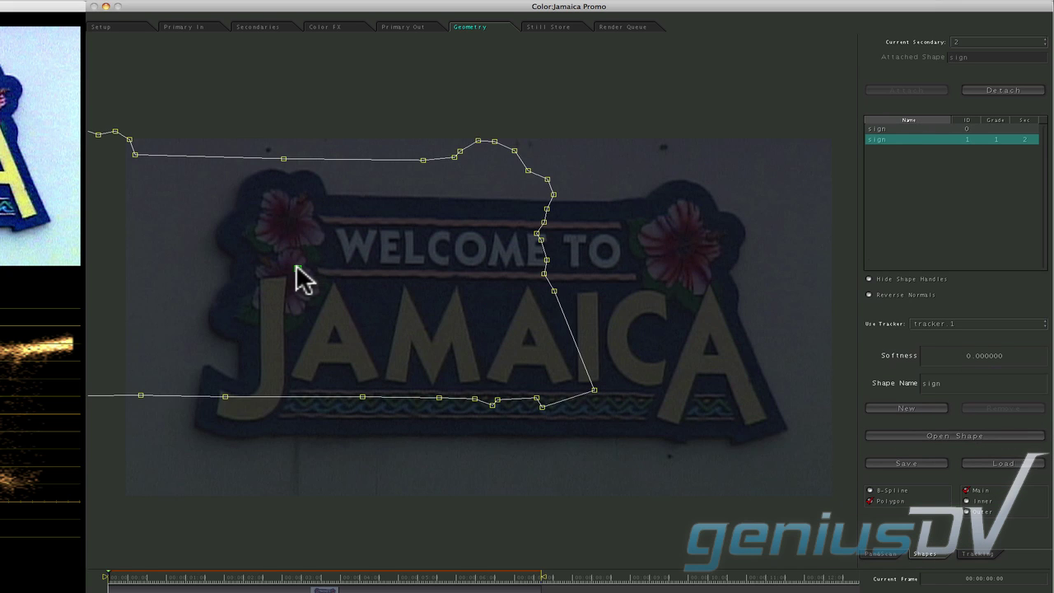
drag(297, 269, 490, 308)
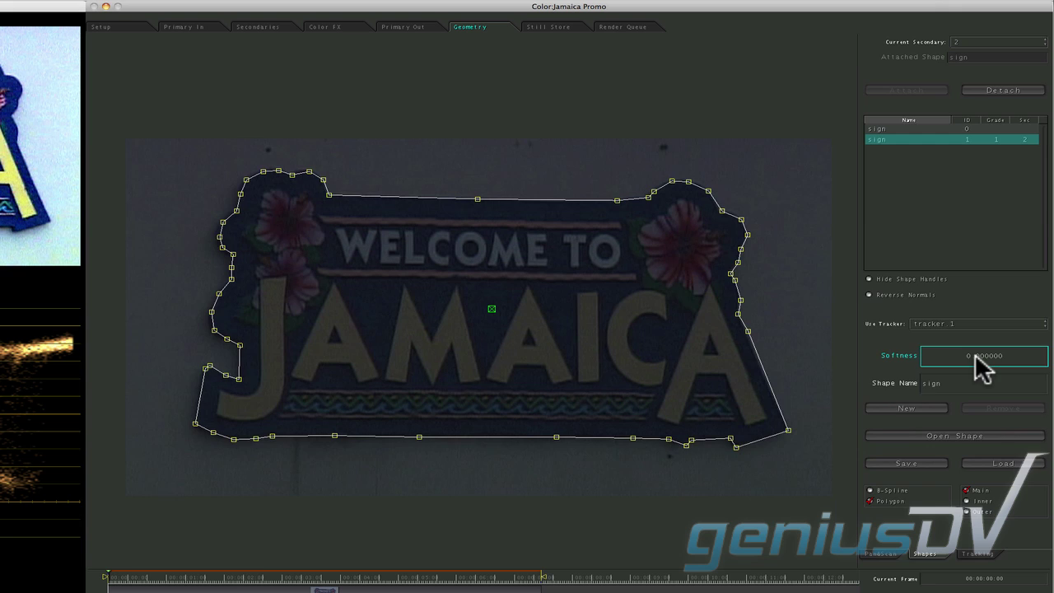
scroll(975, 353, up, 9)
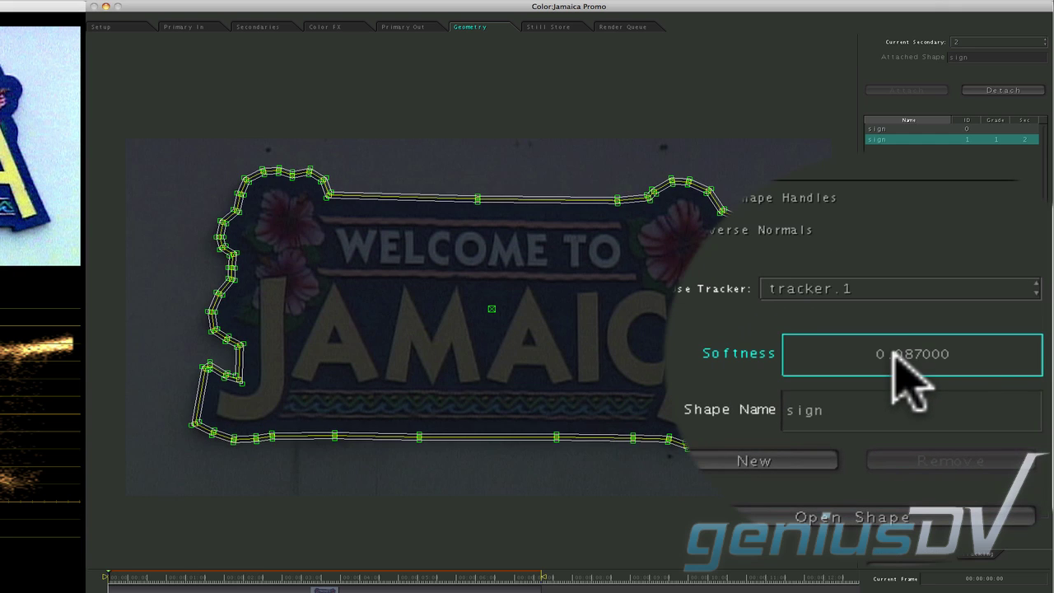
scroll(895, 356, up, 2)
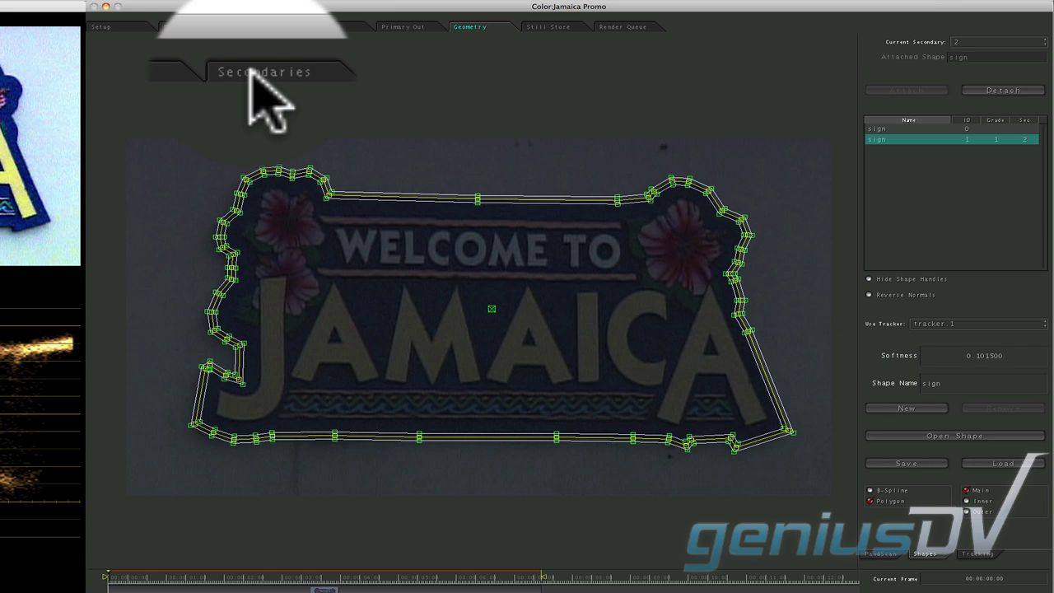
Step: Set secondary 2's Control to Outside and raise Master Gain to 2.667499
click(247, 27)
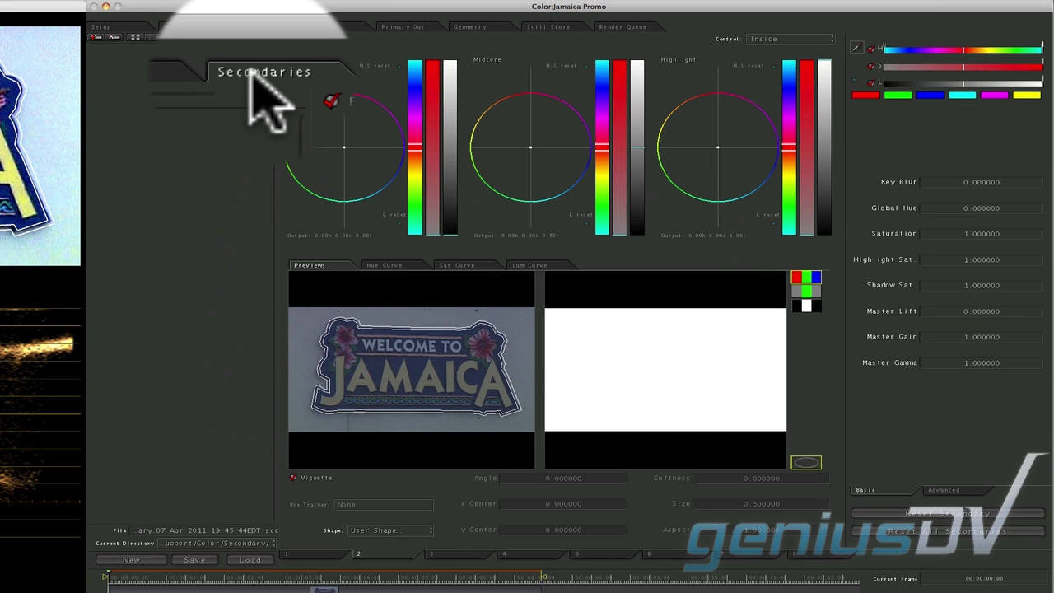
click(803, 38)
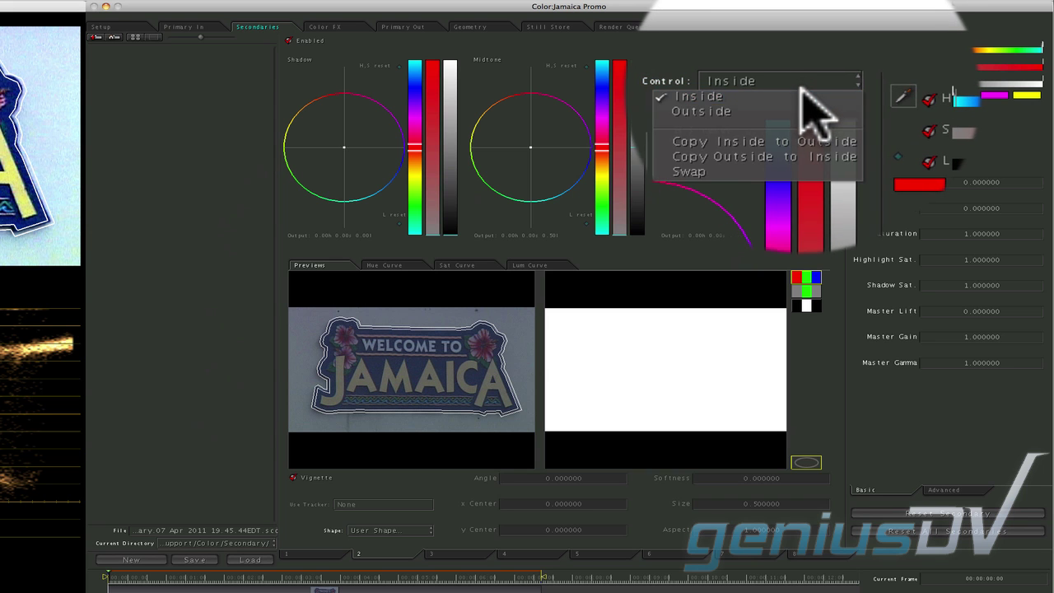
click(797, 107)
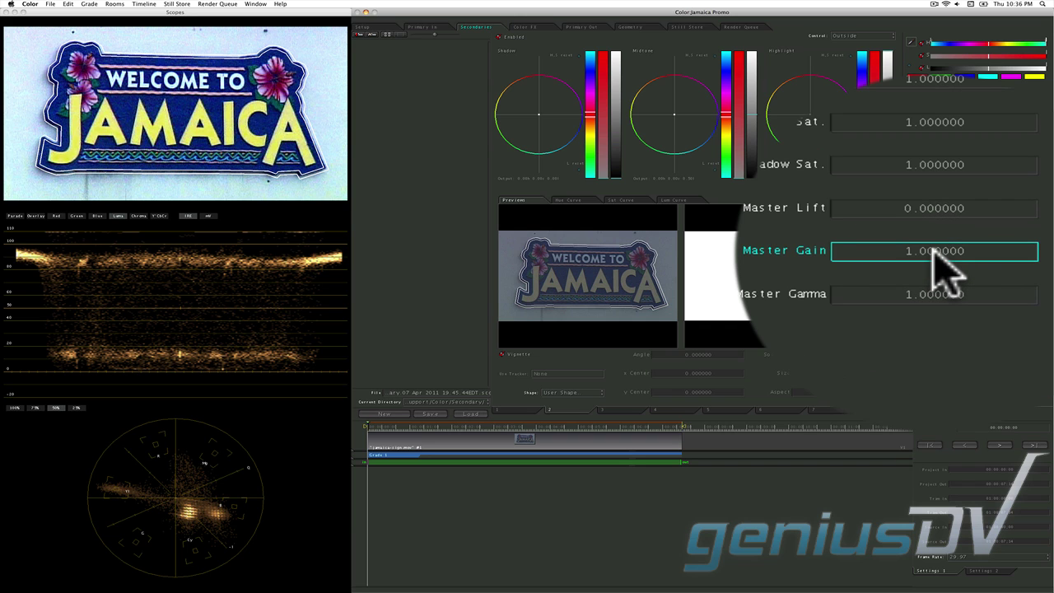
scroll(939, 263, up, 10)
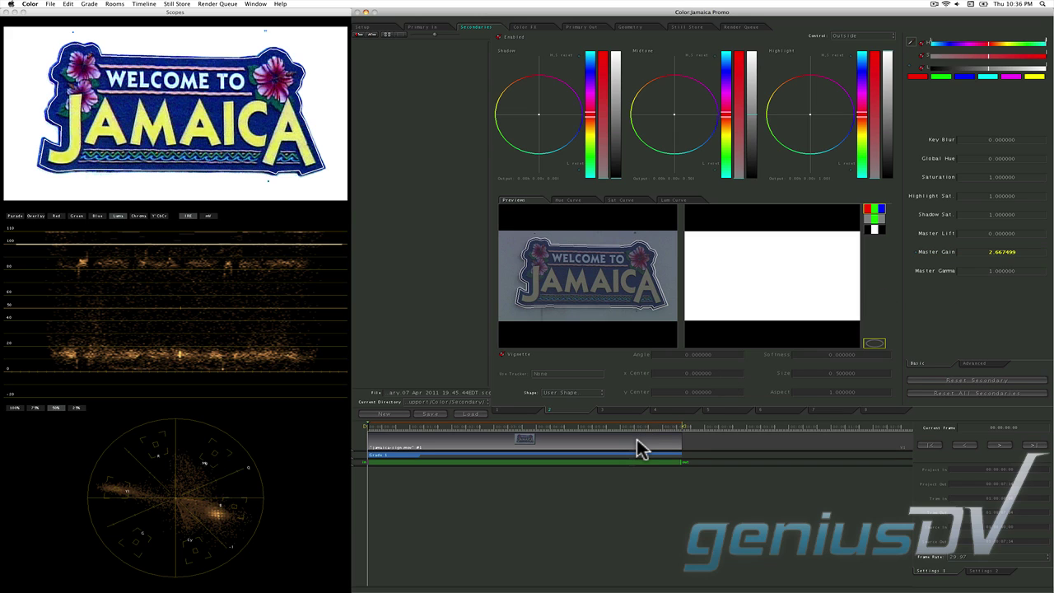
Step: Add the selected jamaica-sign.mov clip to the render queue and start rendering
click(641, 449)
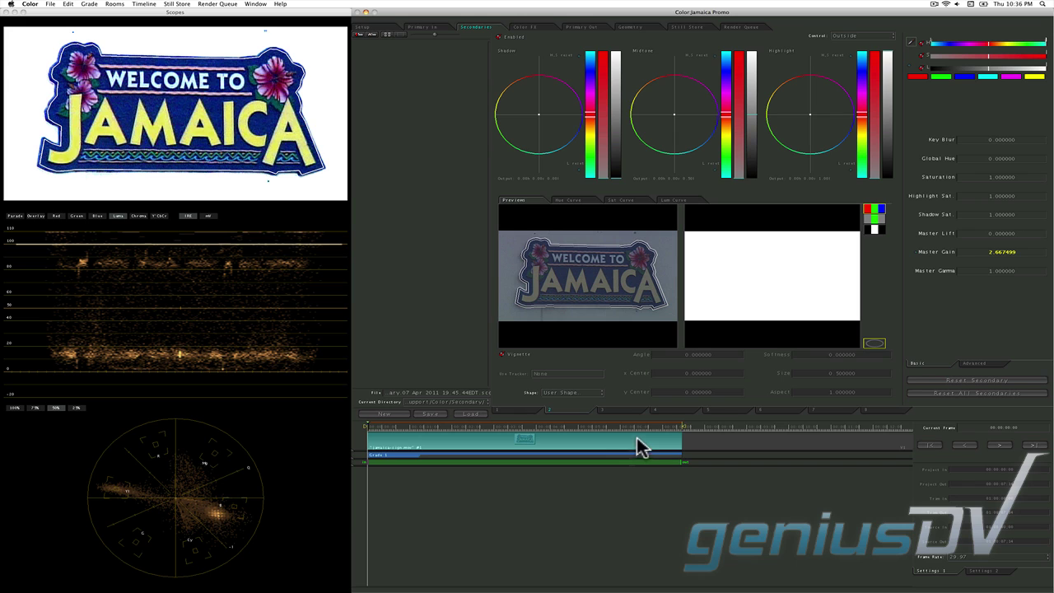
click(739, 38)
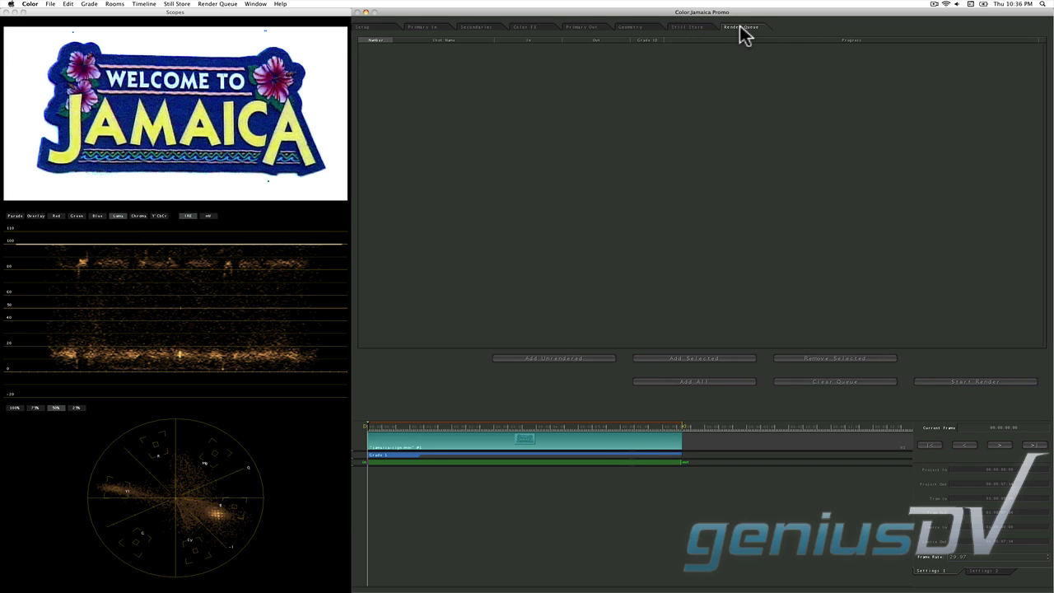
click(678, 356)
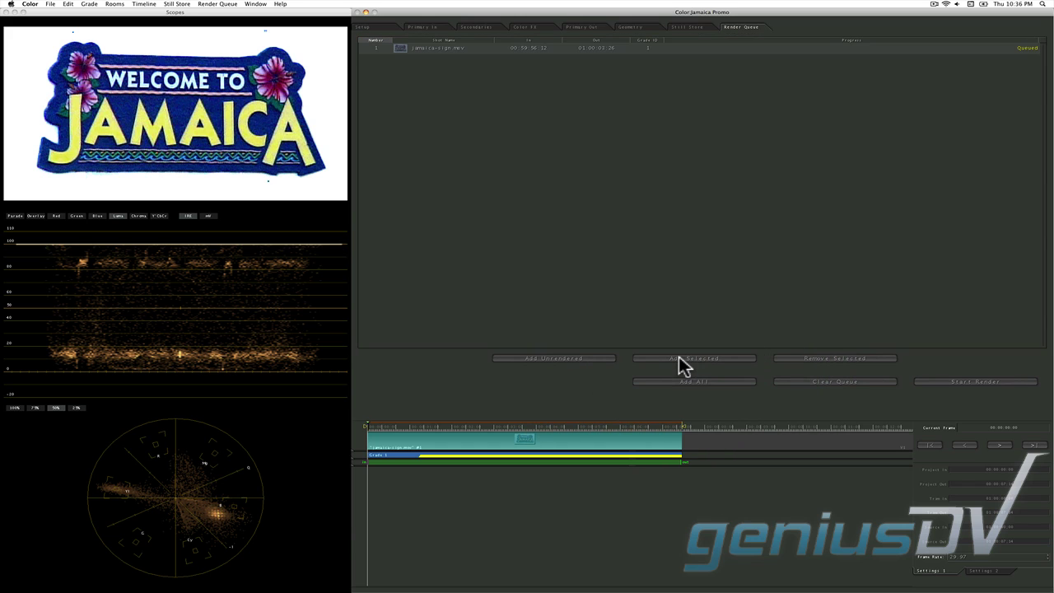
click(922, 379)
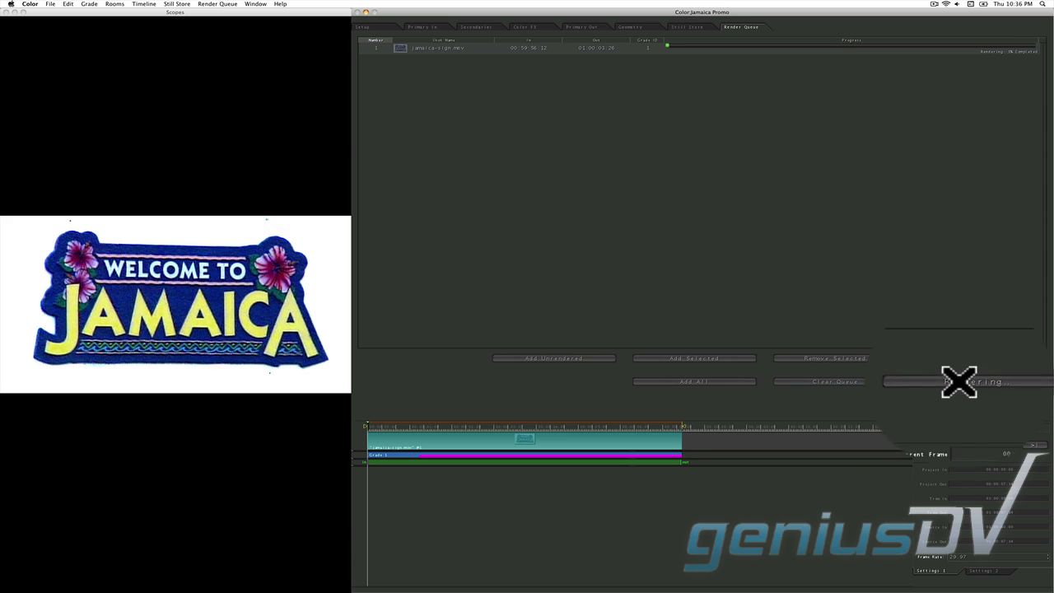